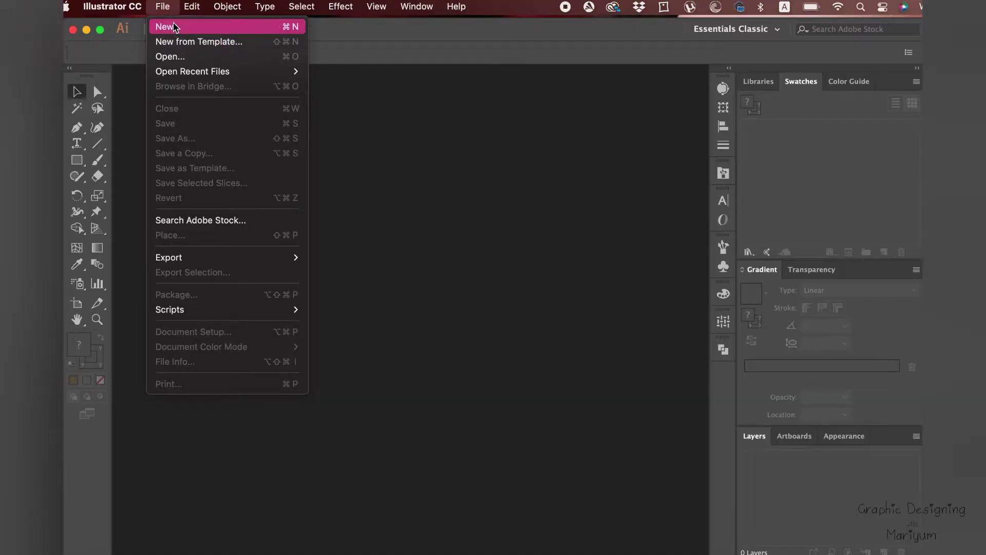
- Create a new blank document, Untitled-1, with an empty white artboard
click(170, 26)
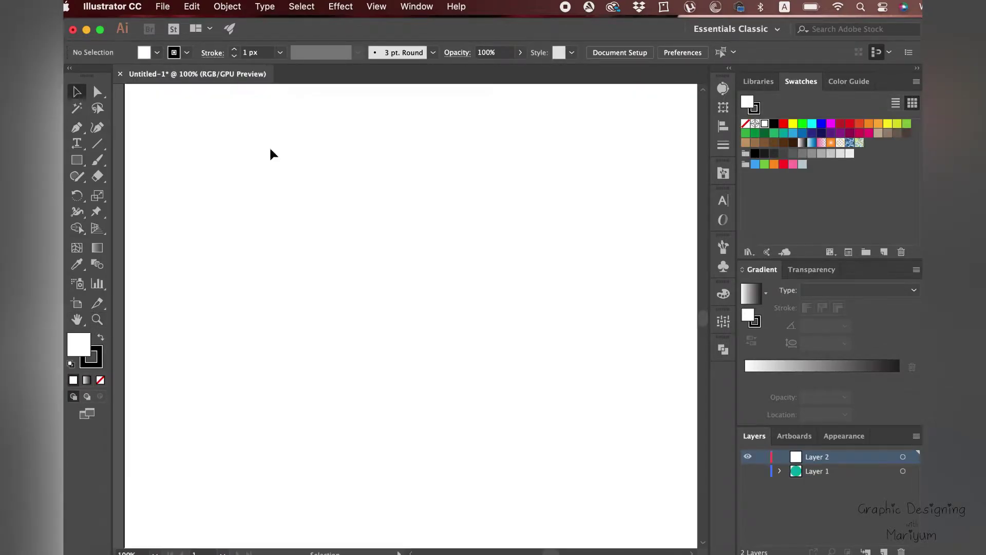
- Draw a square near the artboard's top-left and rotate a copy 45° into a diamond
click(77, 160)
drag(218, 118, 377, 278)
click(76, 91)
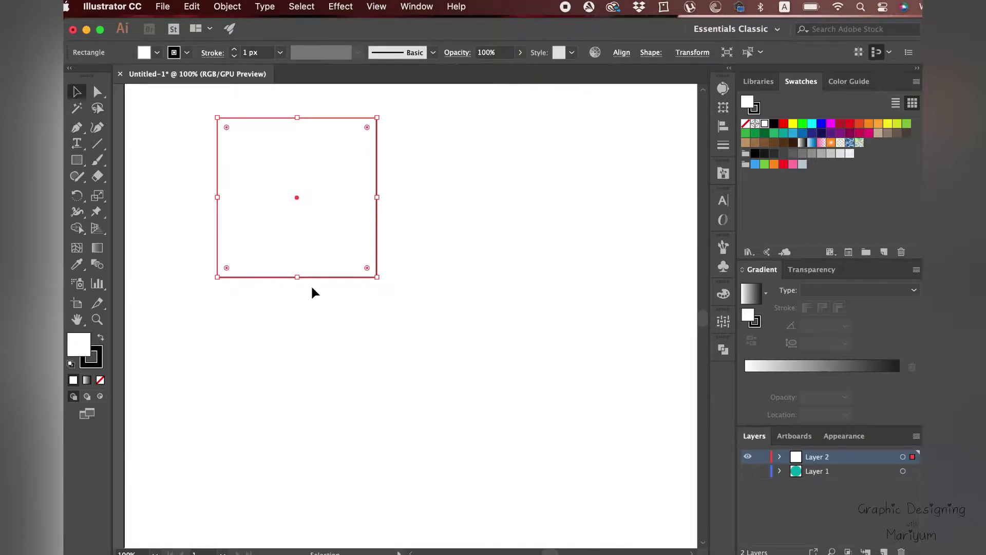
click(328, 261)
drag(380, 115, 420, 193)
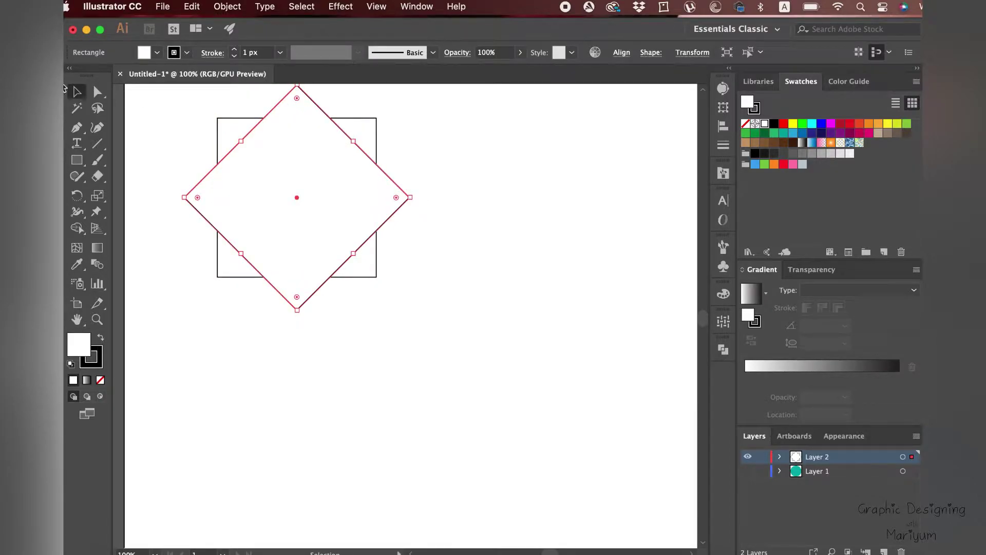
click(168, 142)
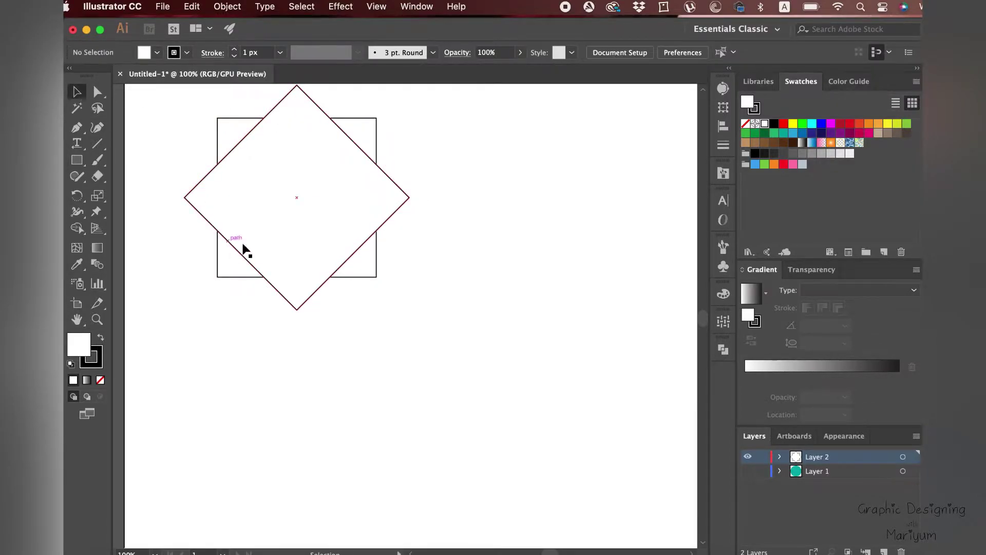
- Draw a wide ellipse across the square and diamond, then select all three shapes
click(77, 160)
click(116, 192)
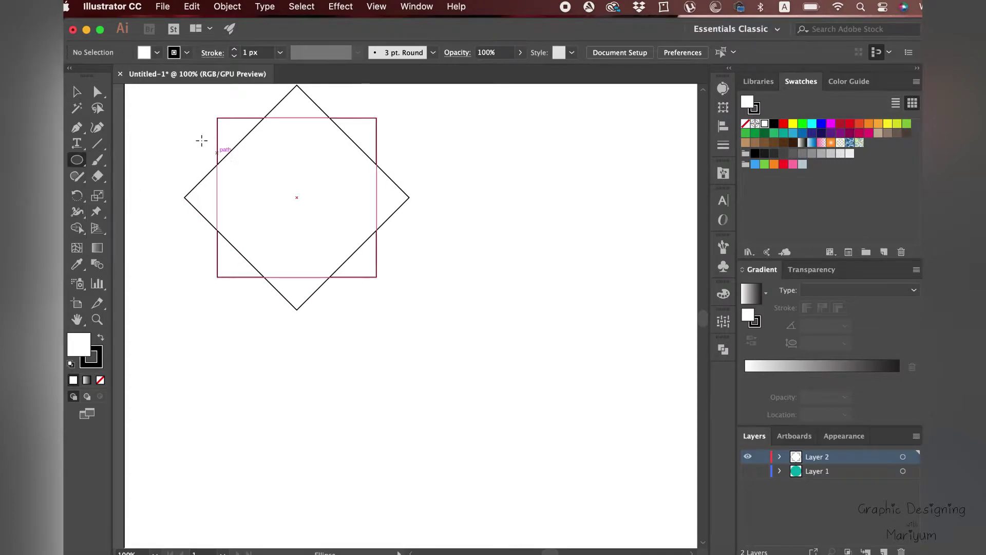
mouse_move(183, 136)
mouse_down()
mouse_move(258, 236)
mouse_move(424, 250)
mouse_move(424, 267)
mouse_move(423, 255)
mouse_up()
click(75, 92)
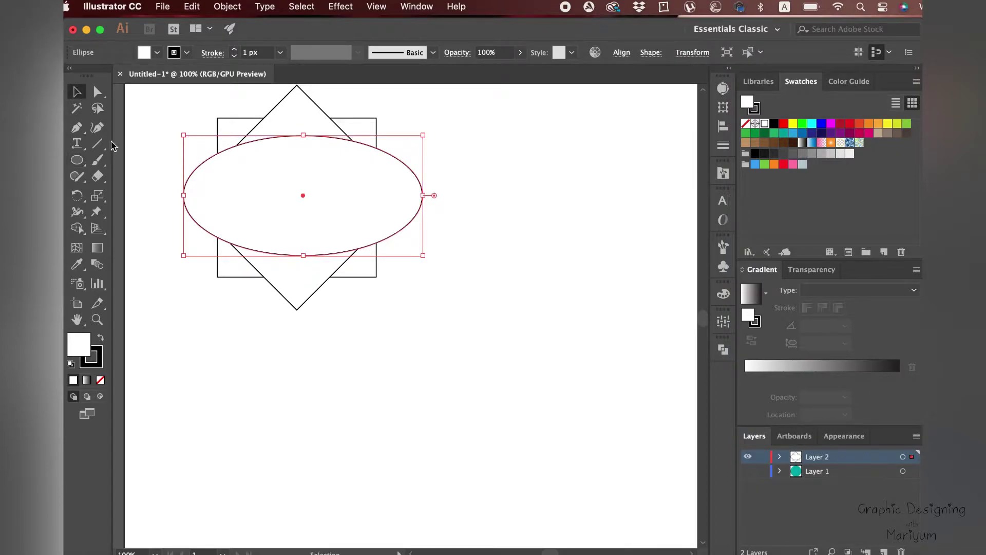
drag(475, 140, 288, 199)
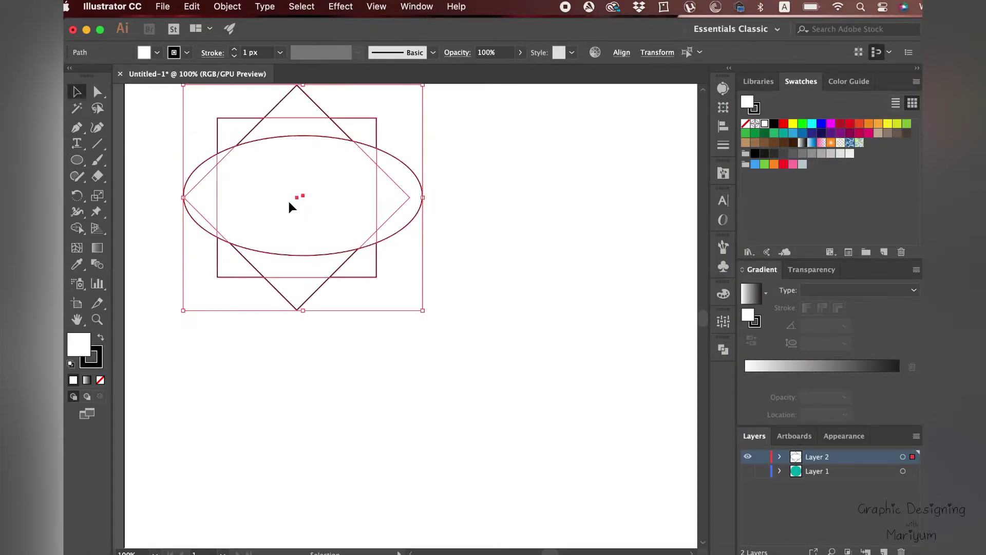
- Align the square, diamond and ellipse on their horizontal and vertical centres
click(723, 126)
click(672, 118)
click(583, 118)
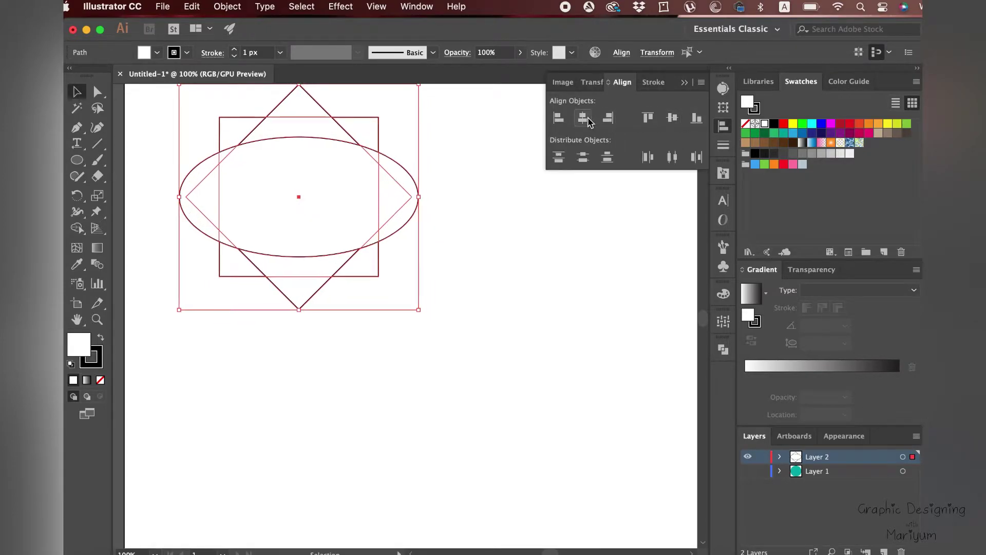
click(514, 269)
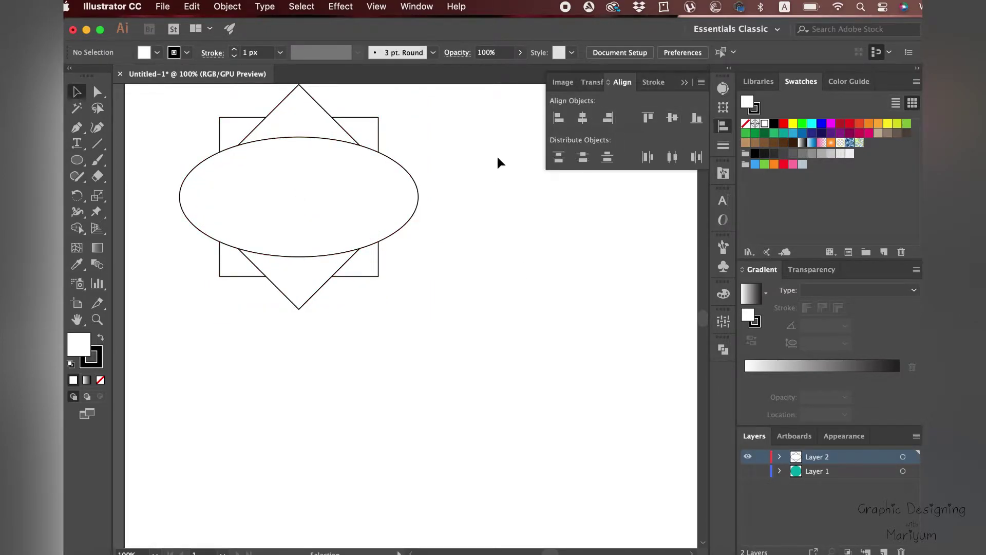
click(687, 83)
- Set the stroke of all three shapes to None
drag(426, 126, 239, 288)
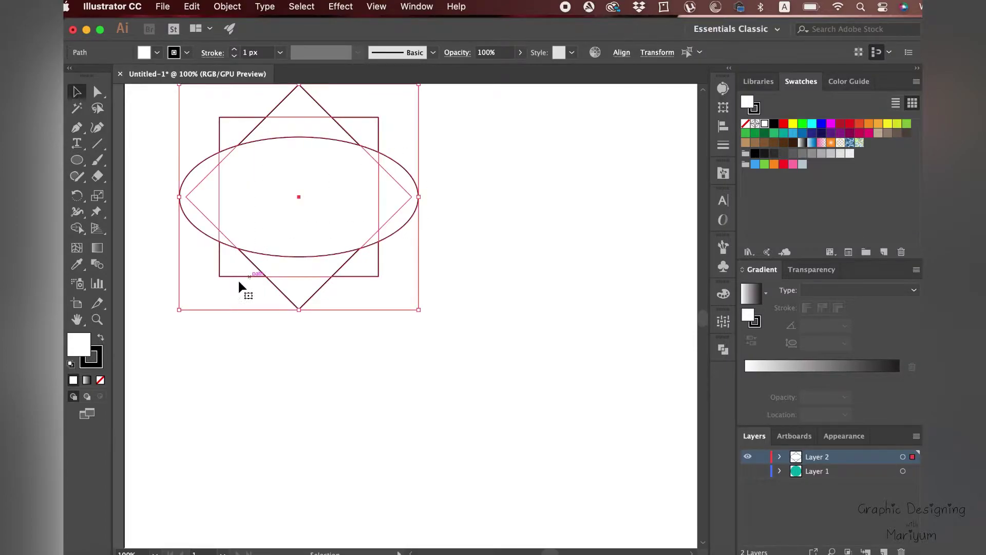
click(99, 380)
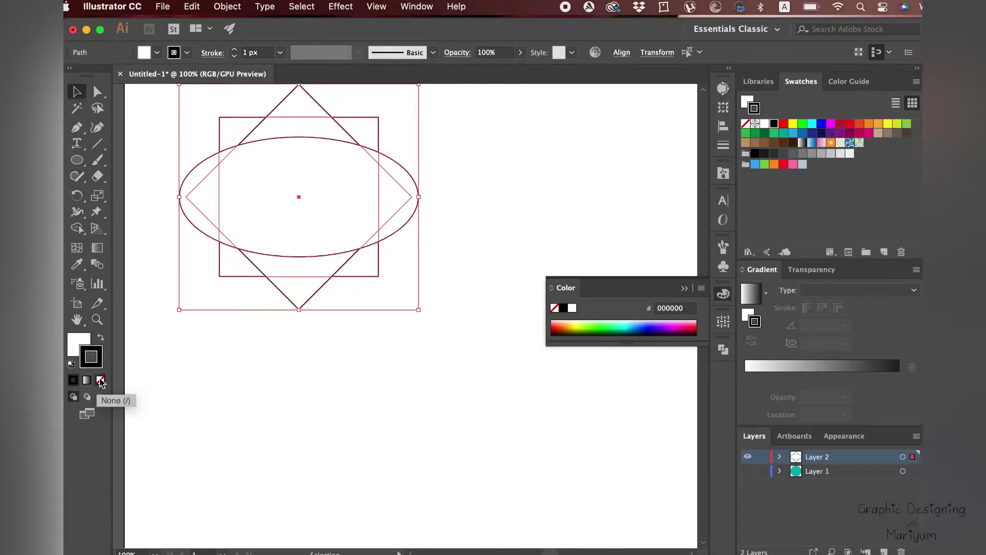
click(337, 374)
- Unite the three shapes into a single lantern shape with Pathfinder
drag(496, 108, 193, 298)
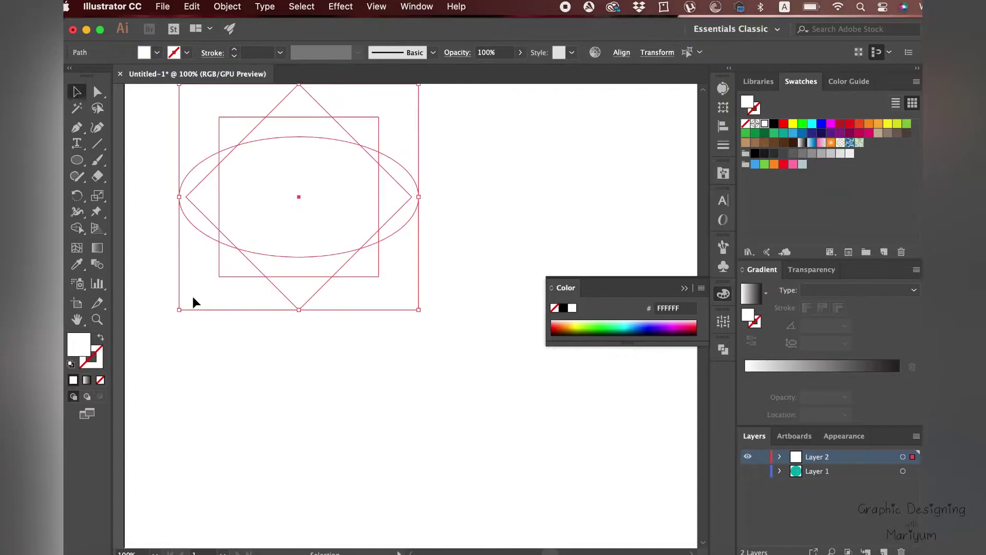
click(685, 288)
click(724, 349)
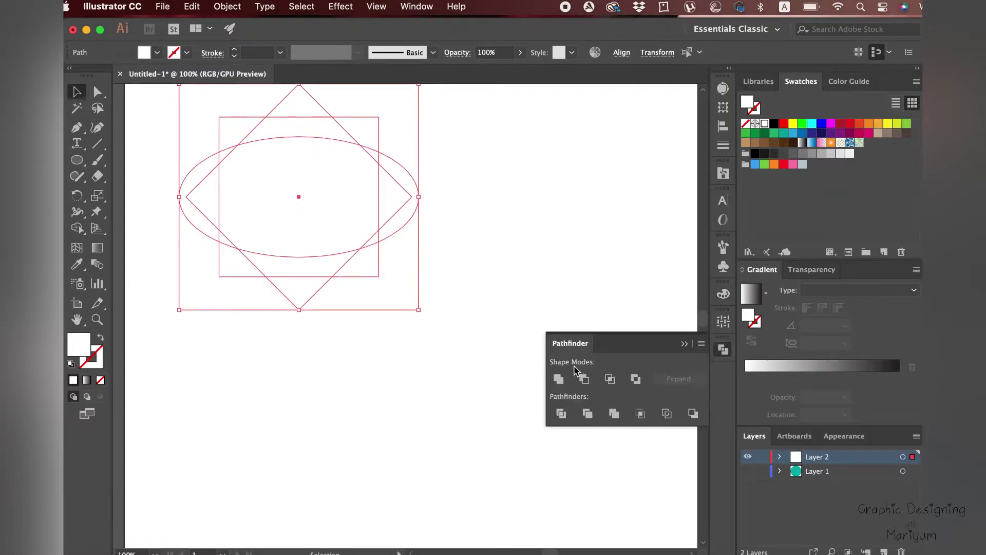
click(561, 379)
click(542, 222)
click(369, 277)
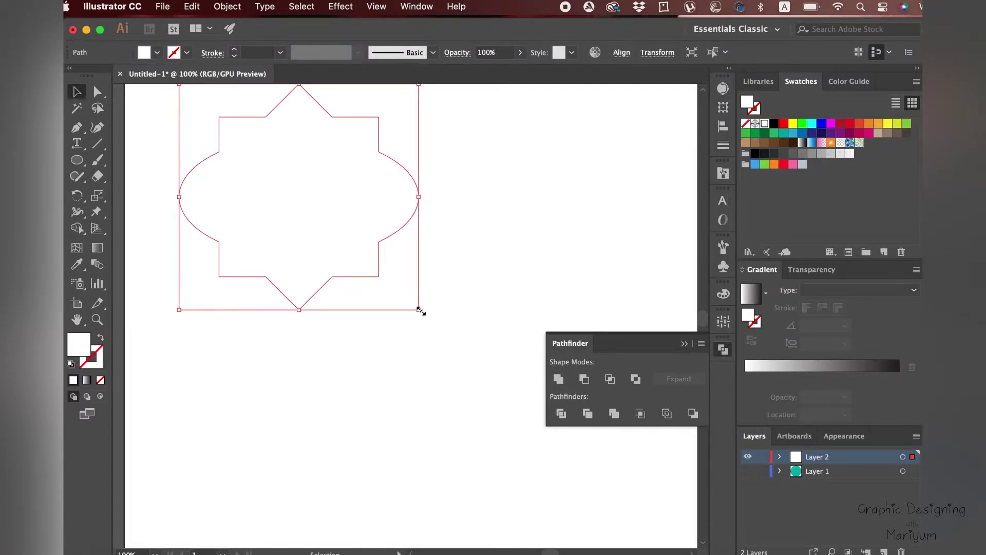
- Scale the lantern shape down and move it lower on the artboard
drag(419, 310, 257, 176)
click(355, 242)
click(223, 126)
drag(223, 125, 234, 277)
click(352, 284)
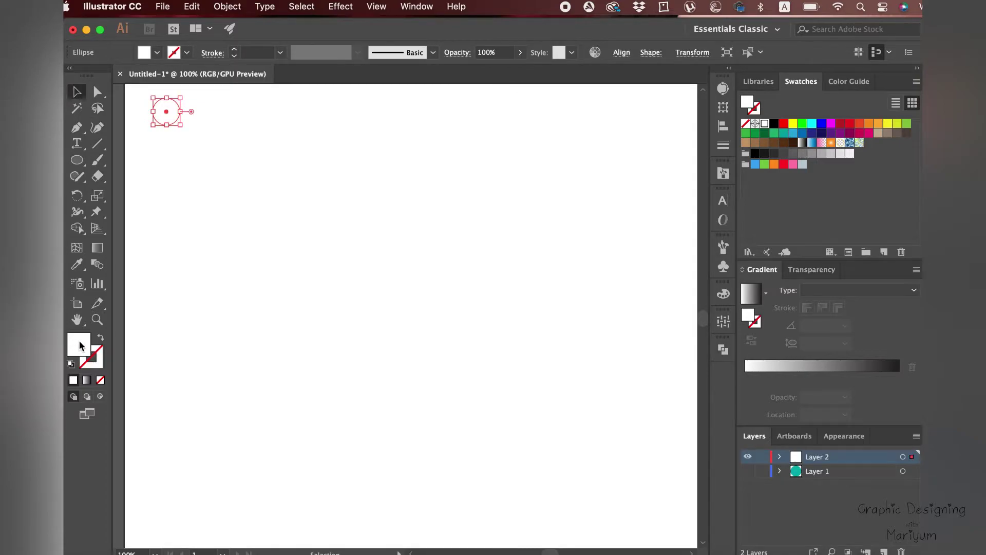
- Fill the small circle with teal 04B2AE
double_click(80, 346)
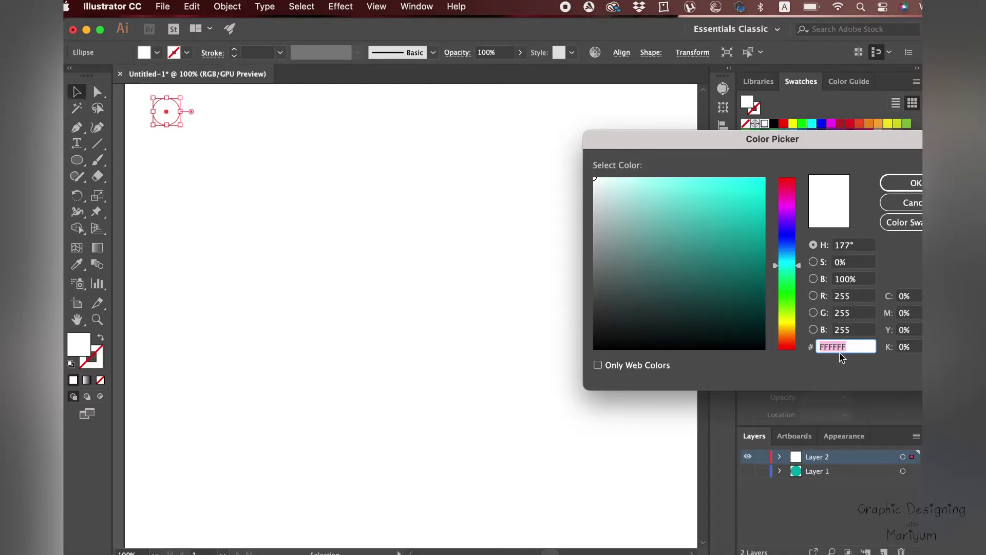
text(04B2AE)
key(Return)
click(203, 150)
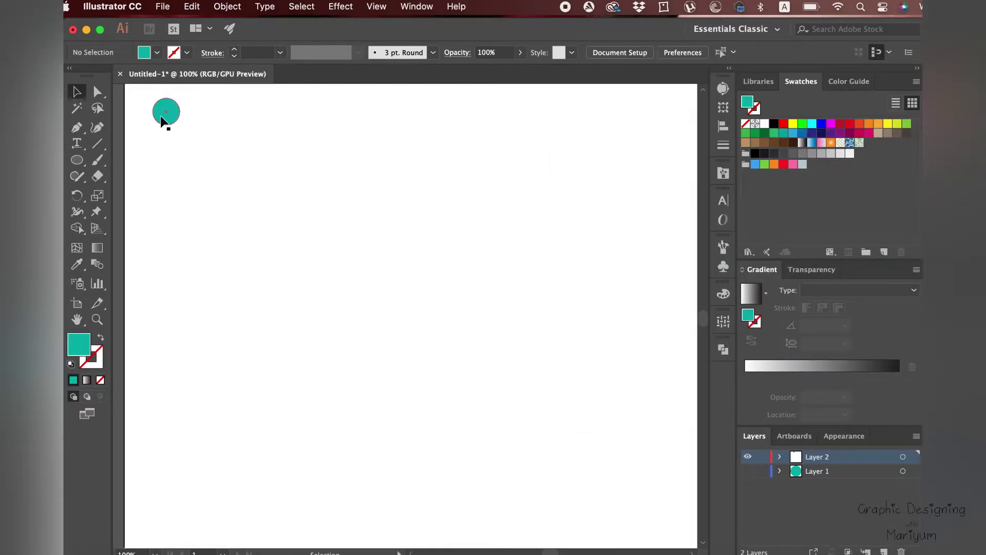
- Copy the circle's teal fill onto the lantern shape with the Eyedropper
key(super+v)
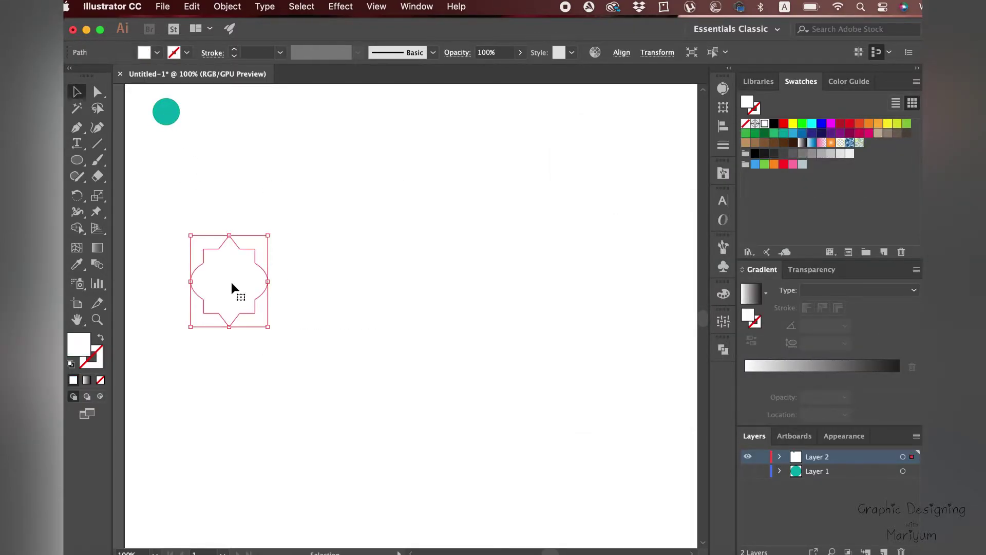
click(76, 264)
click(172, 111)
click(77, 92)
click(312, 285)
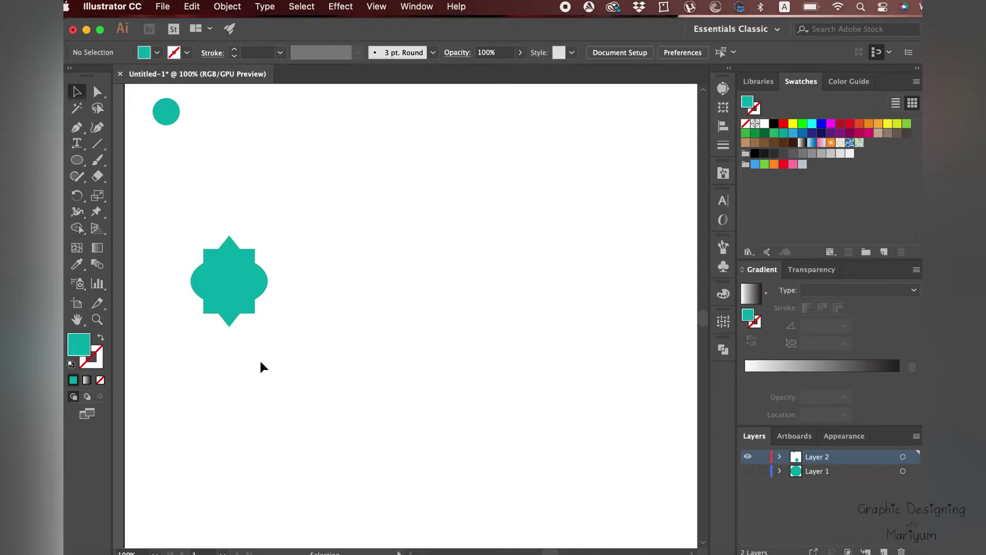
- Swap the lantern's fill and stroke so its outline becomes teal
click(230, 286)
key(super+equal)
key(super+equal)
key(super+equal)
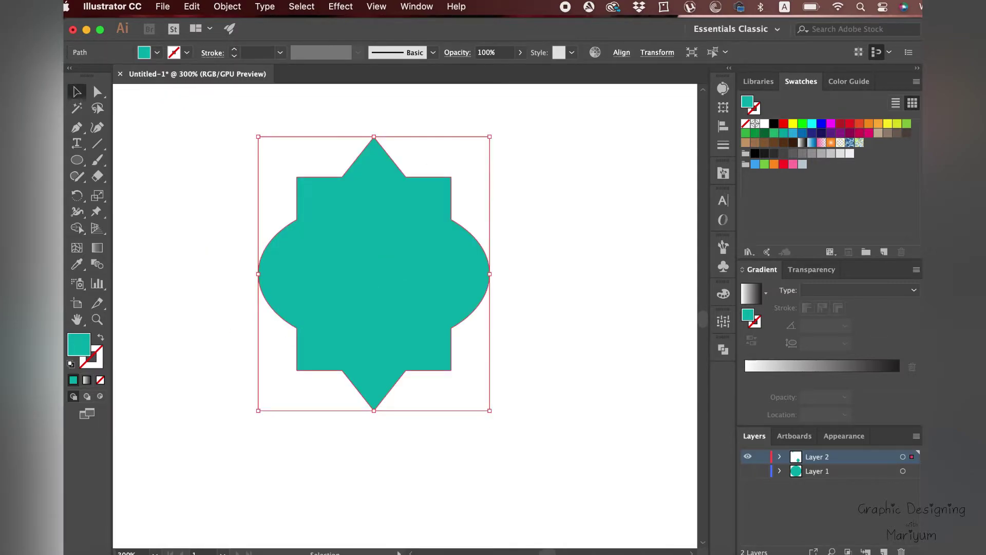
click(100, 341)
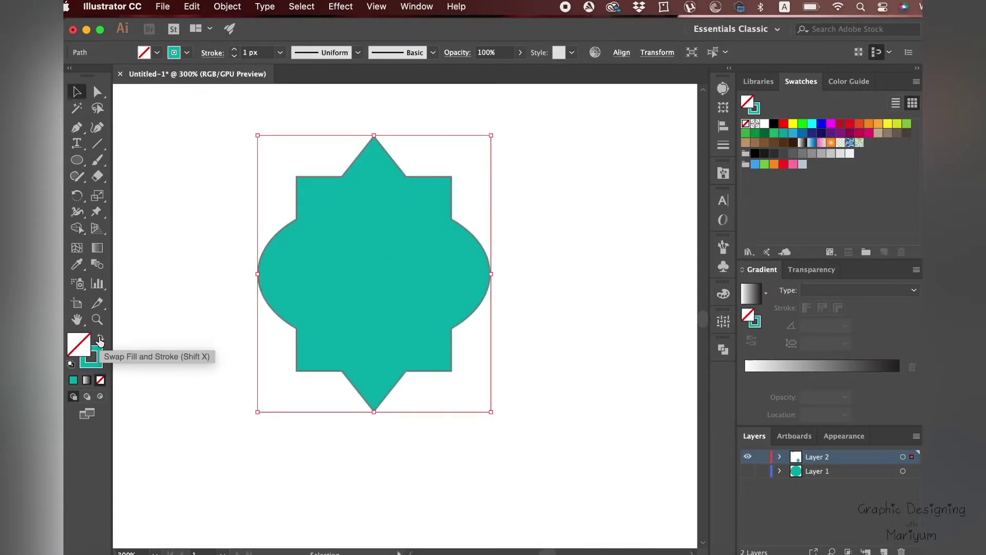
click(94, 360)
click(118, 356)
key(F6)
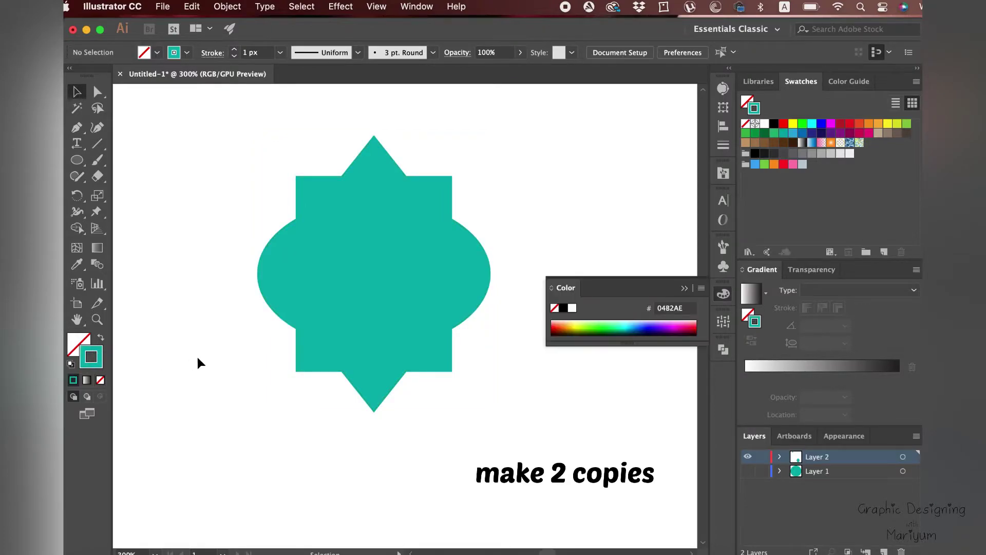
click(684, 288)
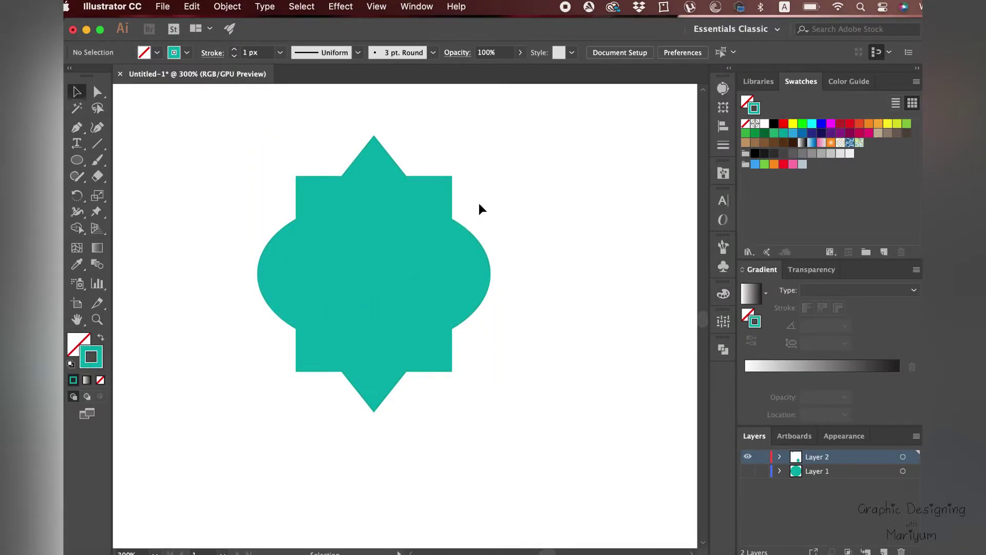
- Undo a stray copy and return the lantern to teal fill with no outline
click(464, 230)
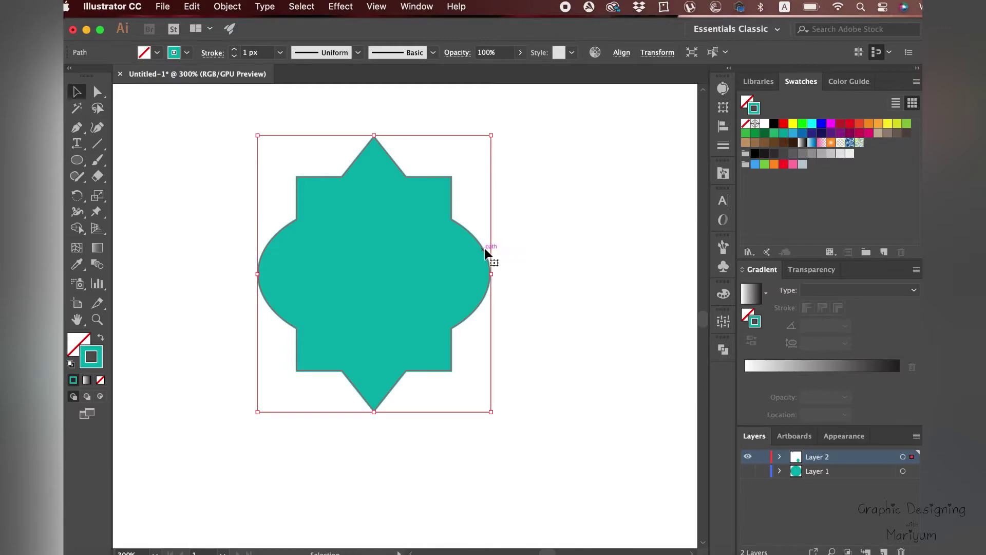
drag(485, 253, 584, 253)
key(super+z)
key(shift+x)
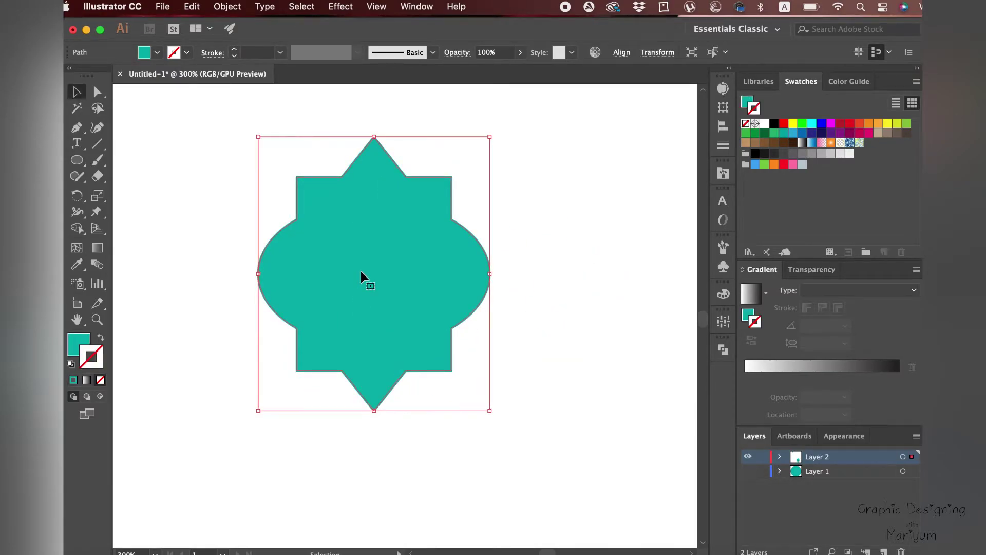
key(a)
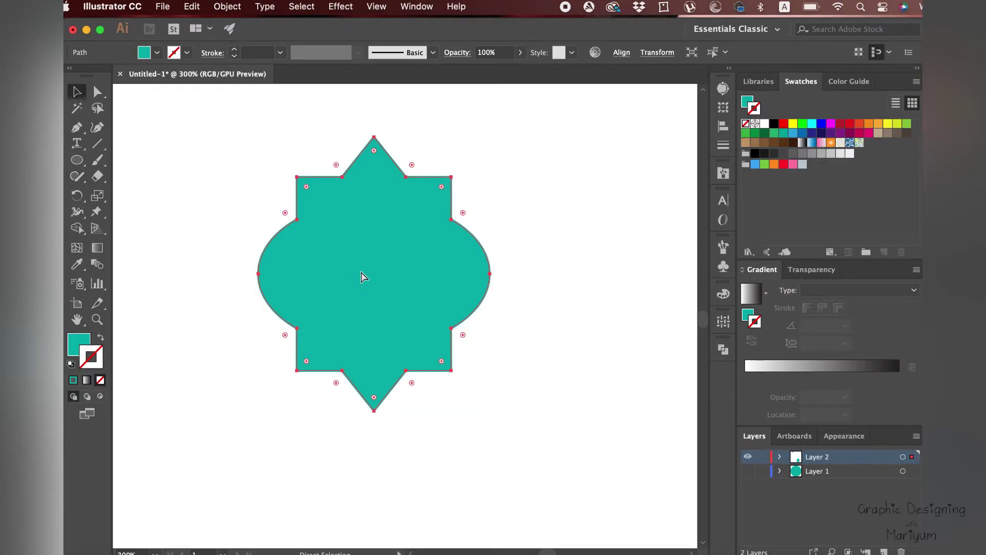
key(v)
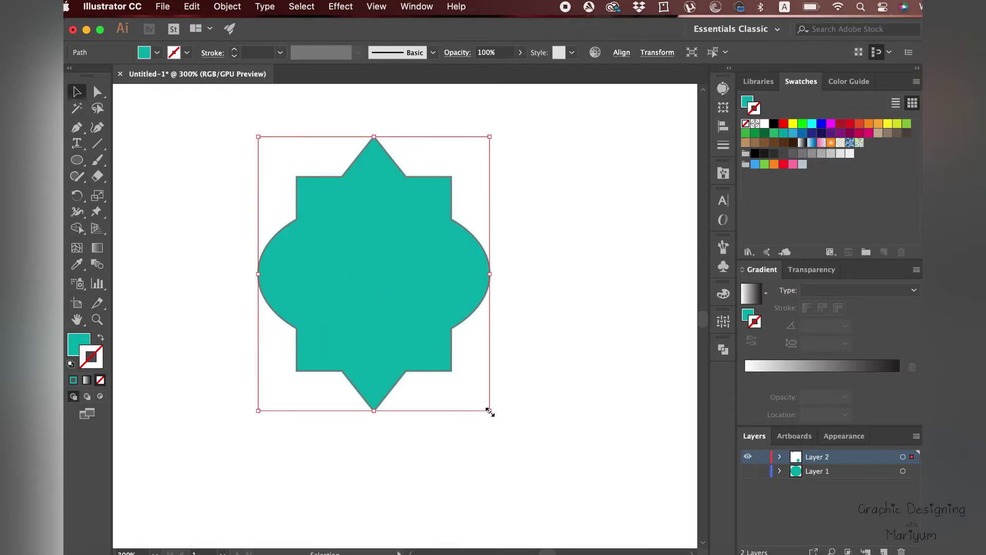
- Scale a copy of the lantern down to about 106 × 125 px inside the original, undoing stray moves
drag(490, 411, 481, 406)
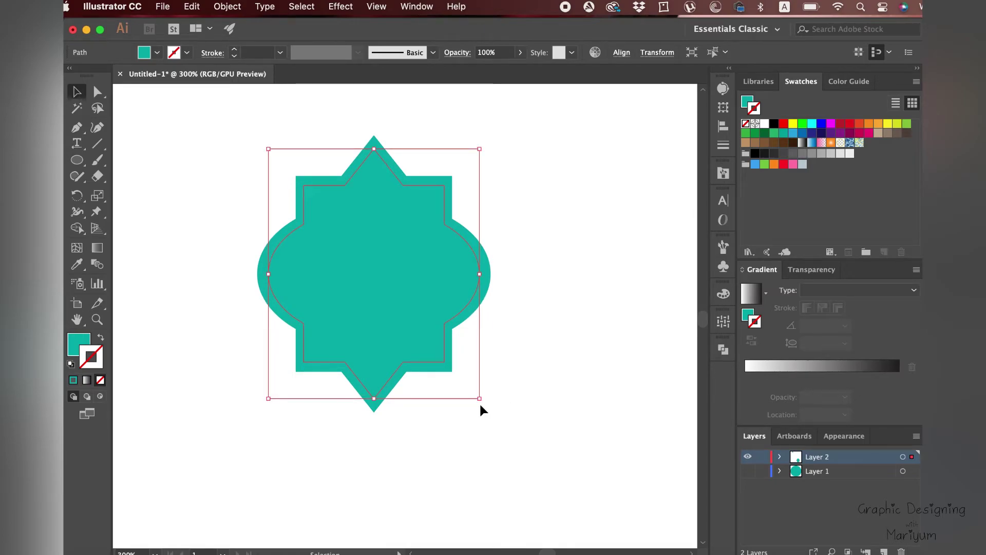
click(539, 334)
drag(390, 297, 597, 306)
key(super+alt+3)
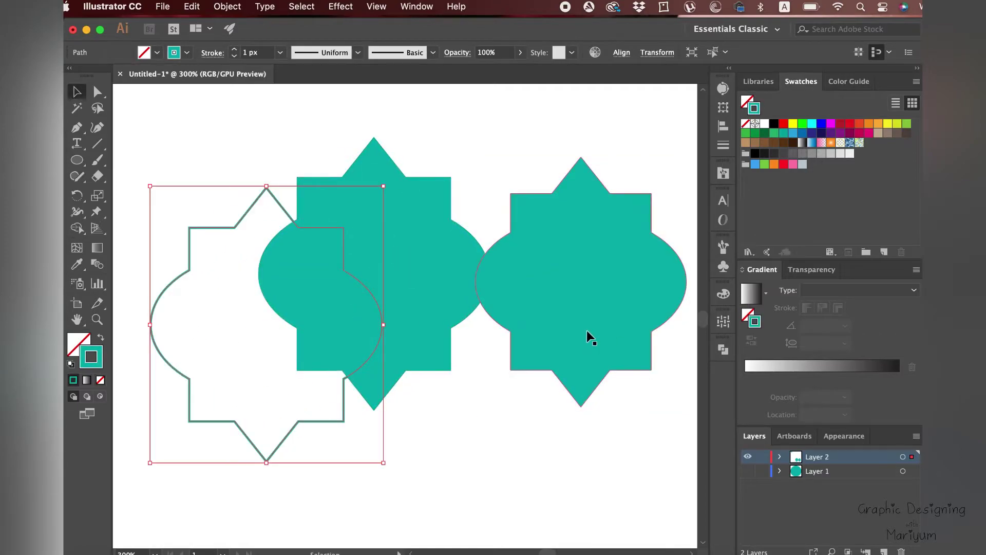
key(super+z)
key(super+z)
click(525, 373)
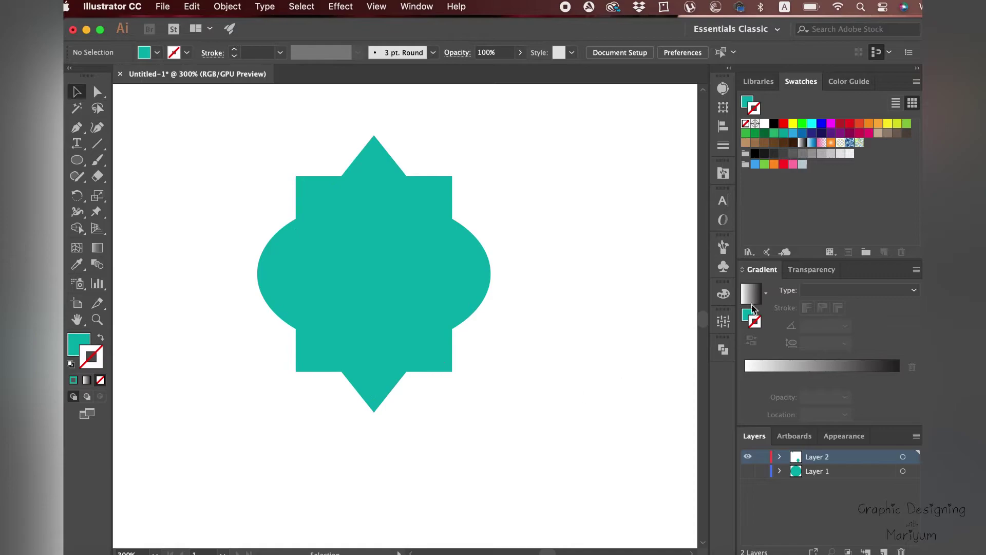
- Open the Gradients > Metals swatch library and dock it with the Swatches panel
click(917, 82)
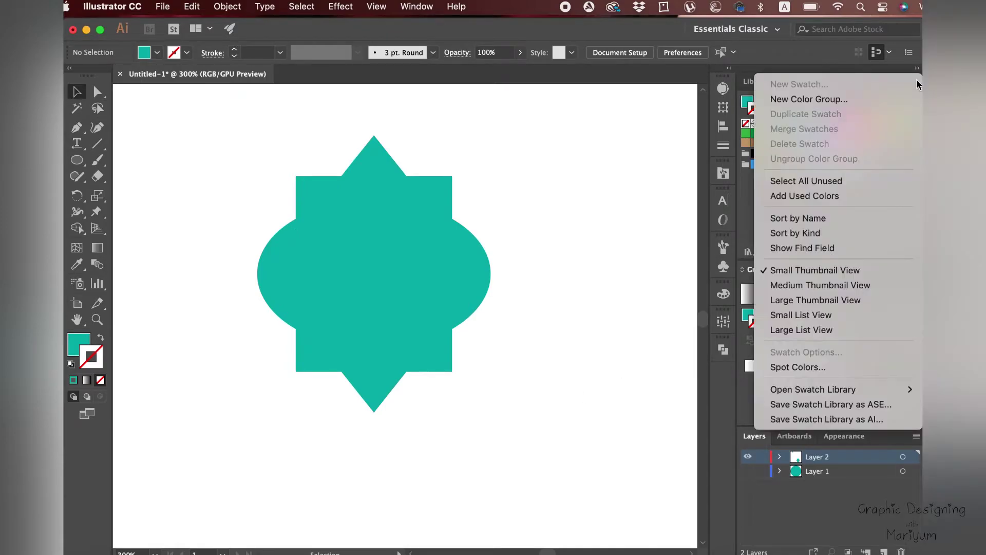
mouse_move(809, 394)
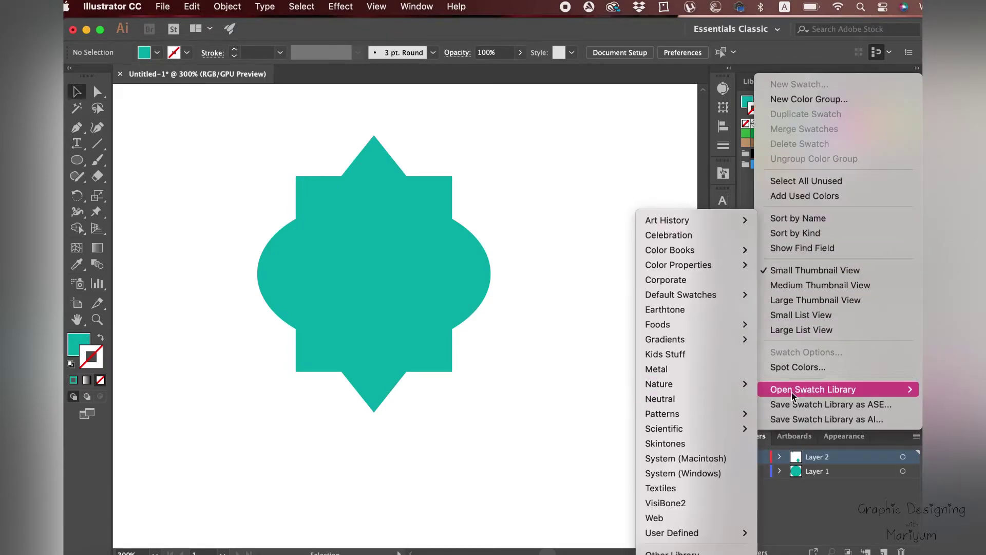
mouse_move(679, 340)
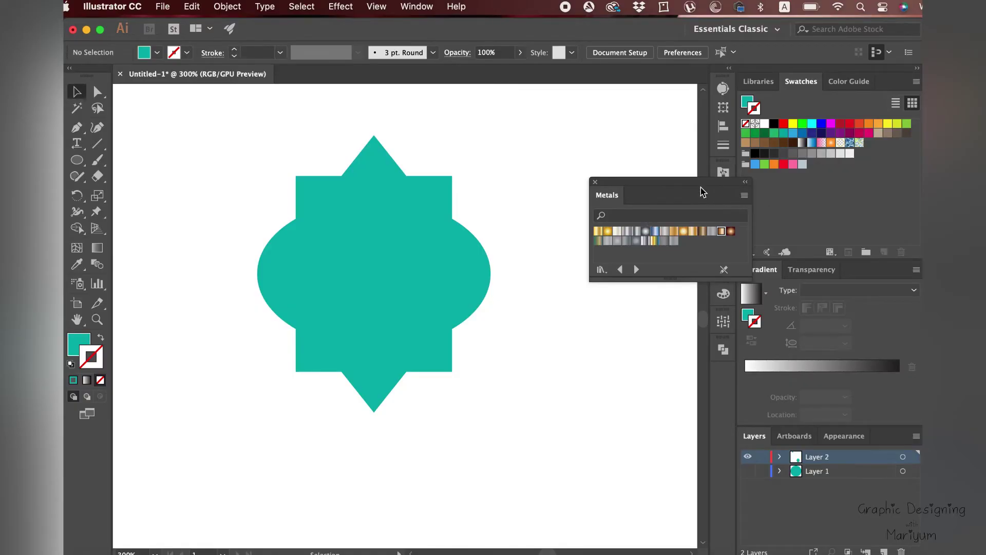
drag(699, 190, 675, 217)
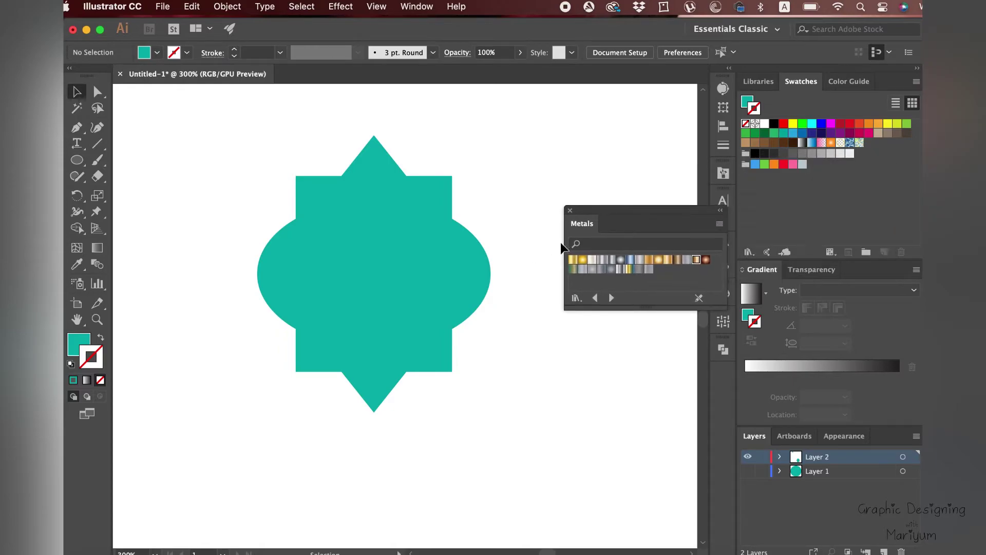
drag(587, 228, 887, 85)
drag(887, 86, 887, 86)
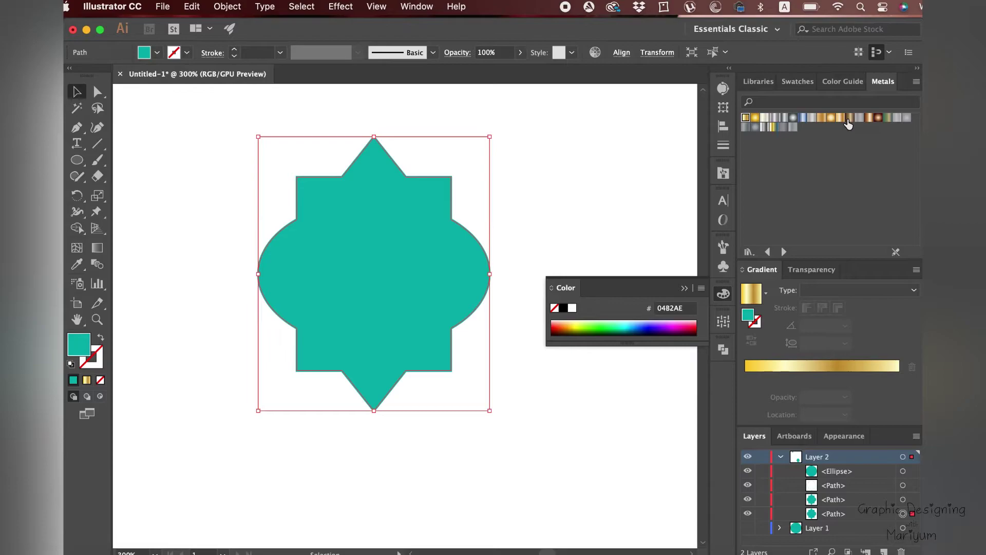
- Fill the outer lantern with Bronze and give the inner path a copper gradient outline
click(848, 121)
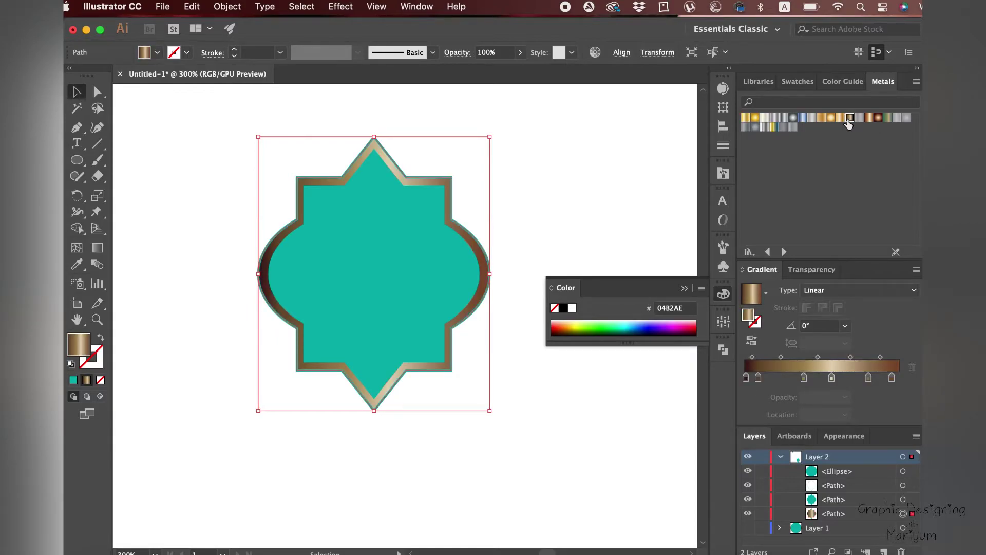
key(super+alt+bracketright)
click(827, 120)
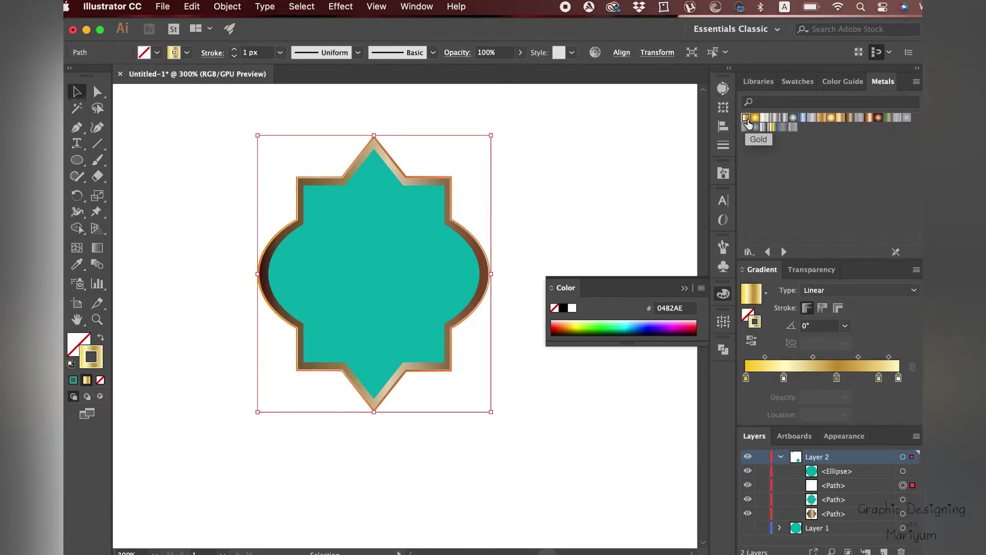
click(868, 117)
- Set the copper outline to 4 px and reverse its gradient
click(280, 53)
click(289, 114)
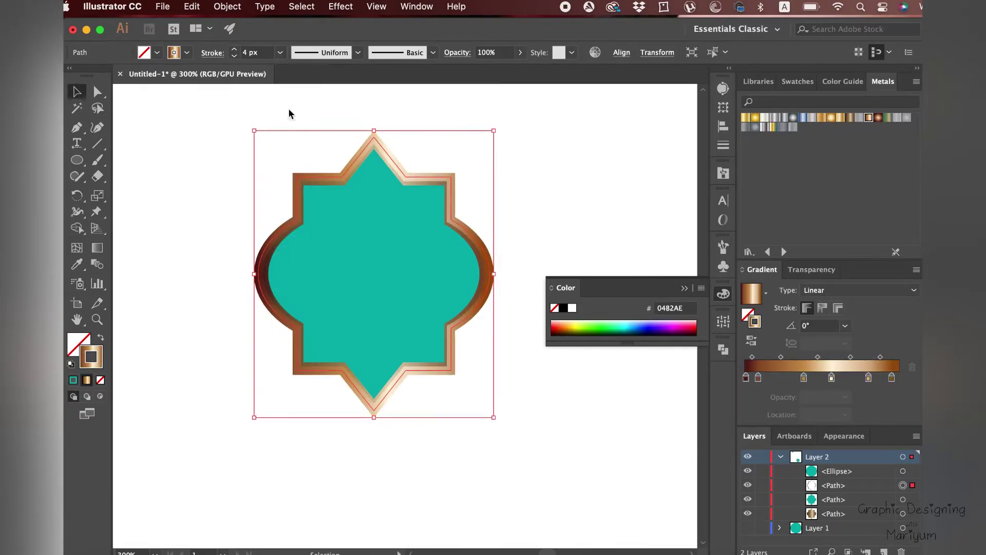
click(183, 206)
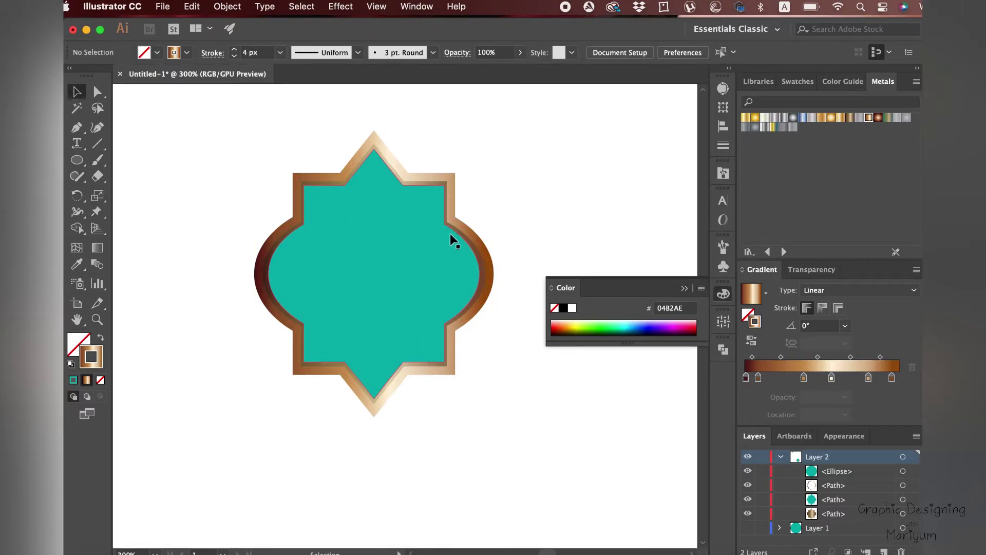
click(471, 234)
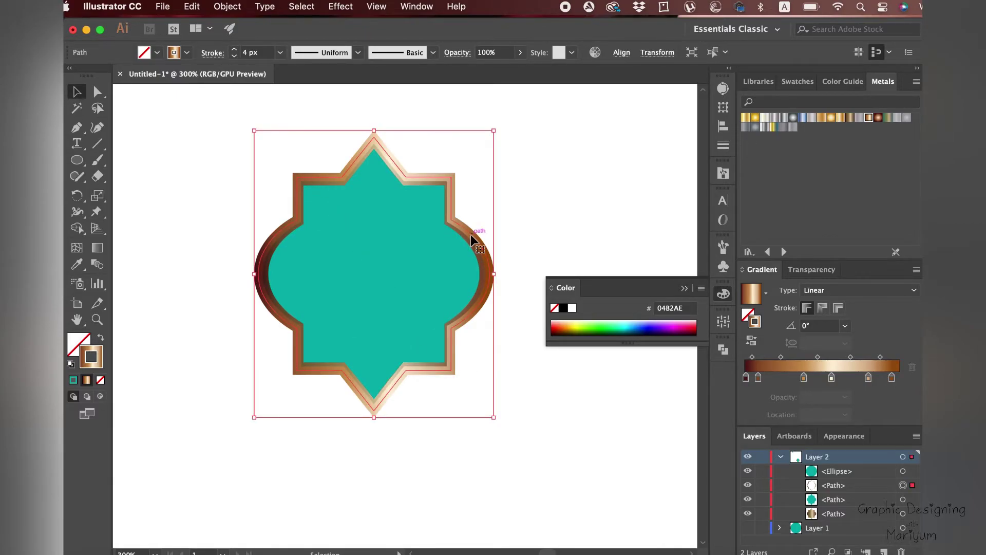
click(751, 342)
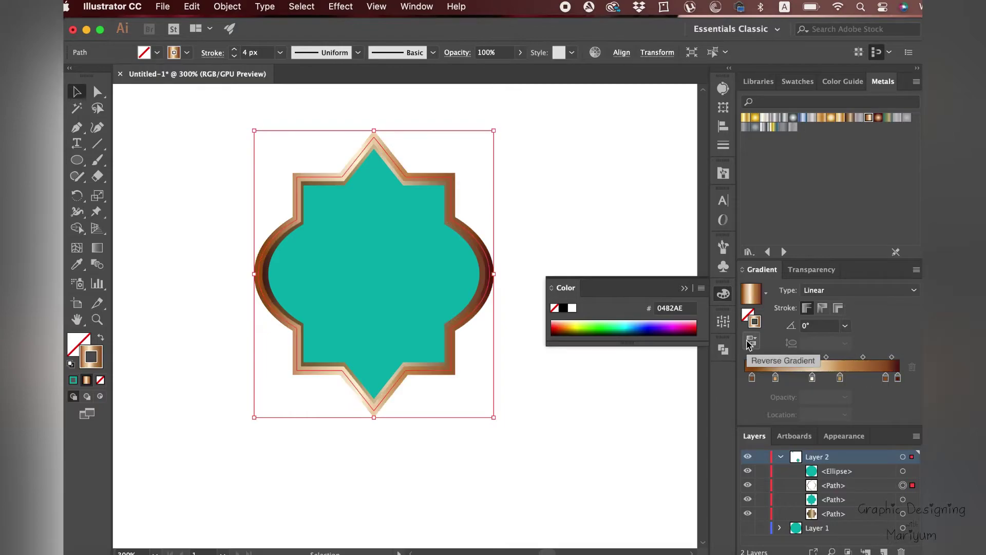
- Change the lantern's inner teal gradient to Radial so it glows lighter at the centre
click(751, 341)
click(751, 341)
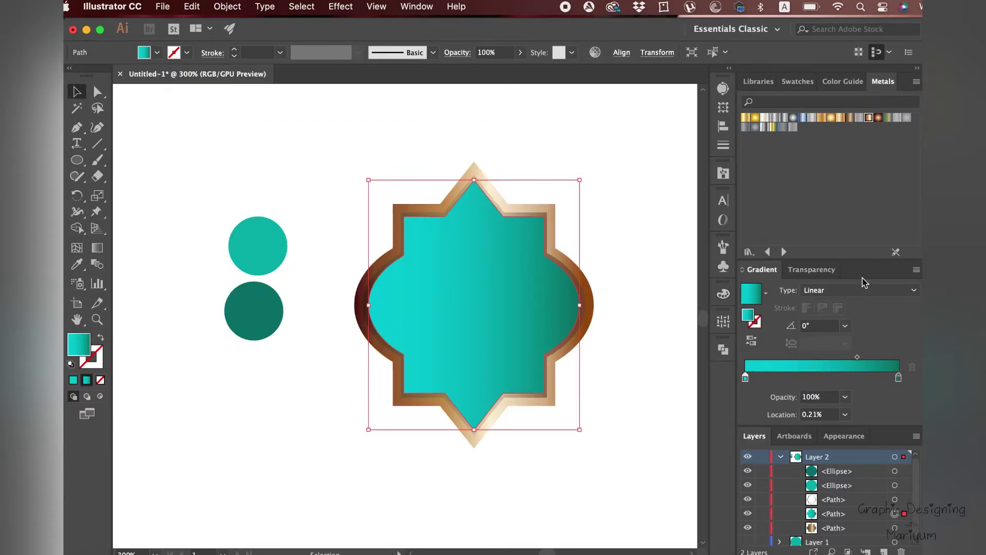
click(864, 291)
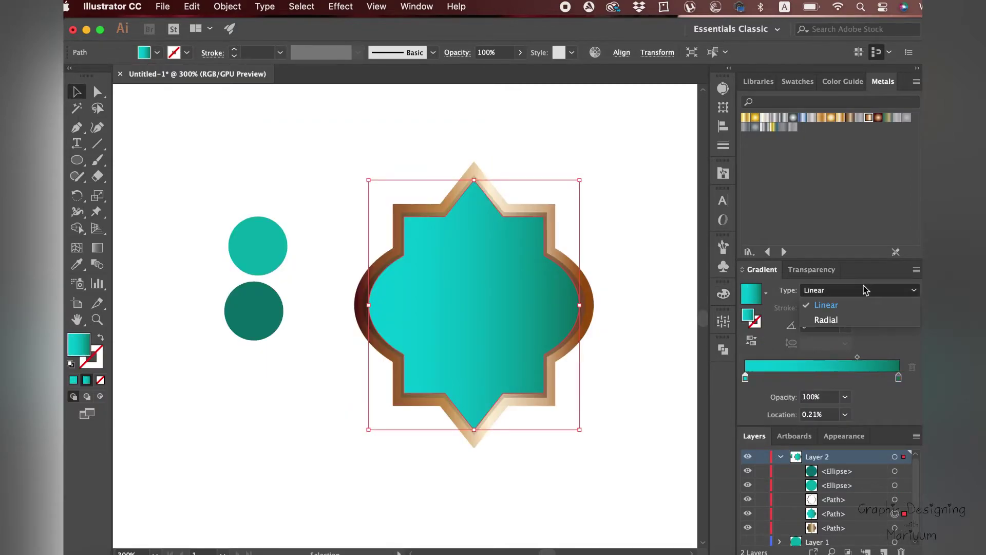
click(834, 320)
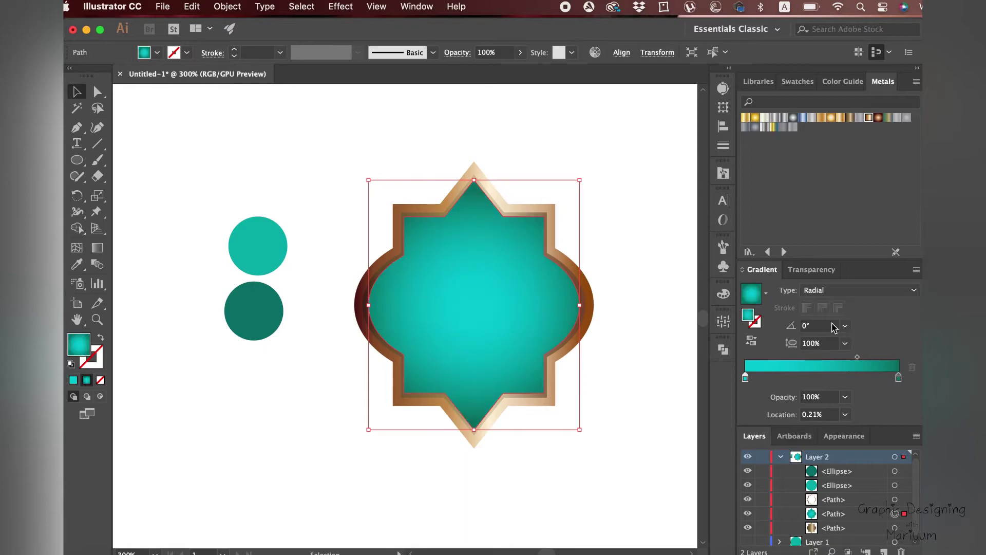
click(661, 373)
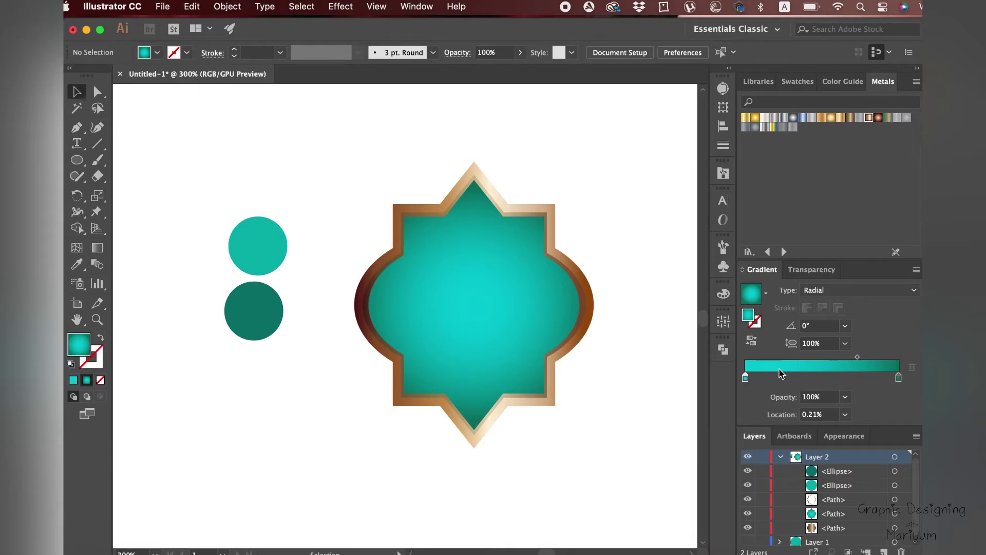
- Group the lantern's frame paths and select the grouped lantern
click(539, 367)
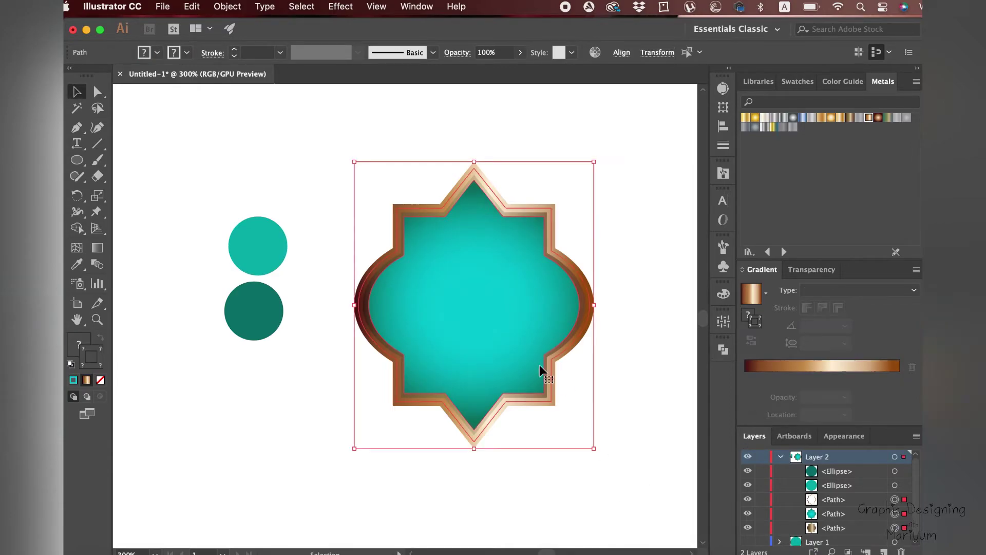
right_click(539, 367)
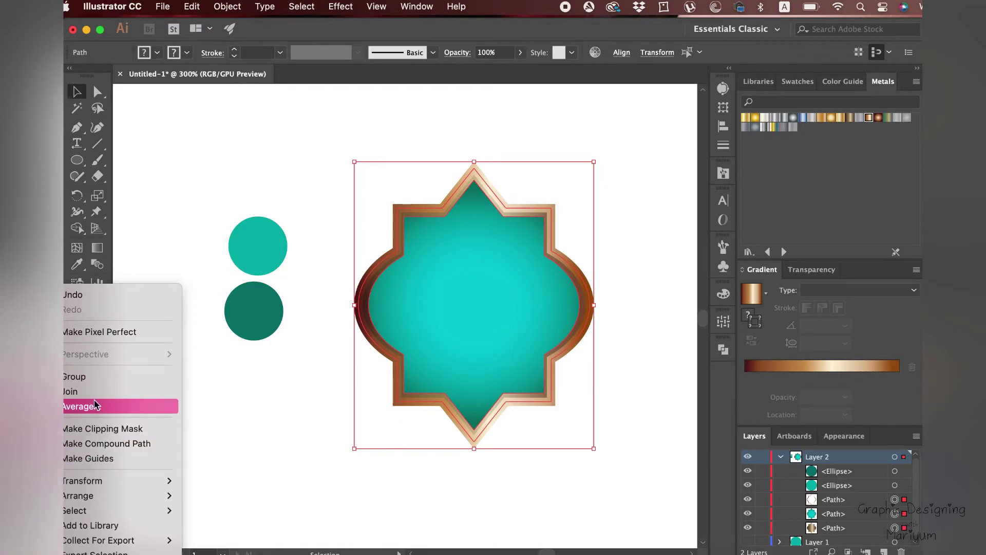
click(82, 377)
click(295, 418)
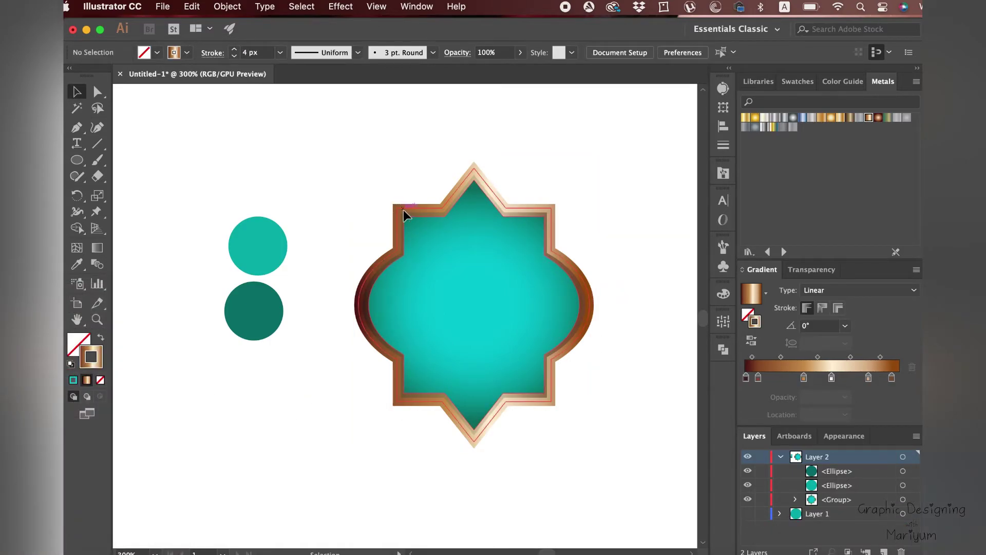
click(403, 210)
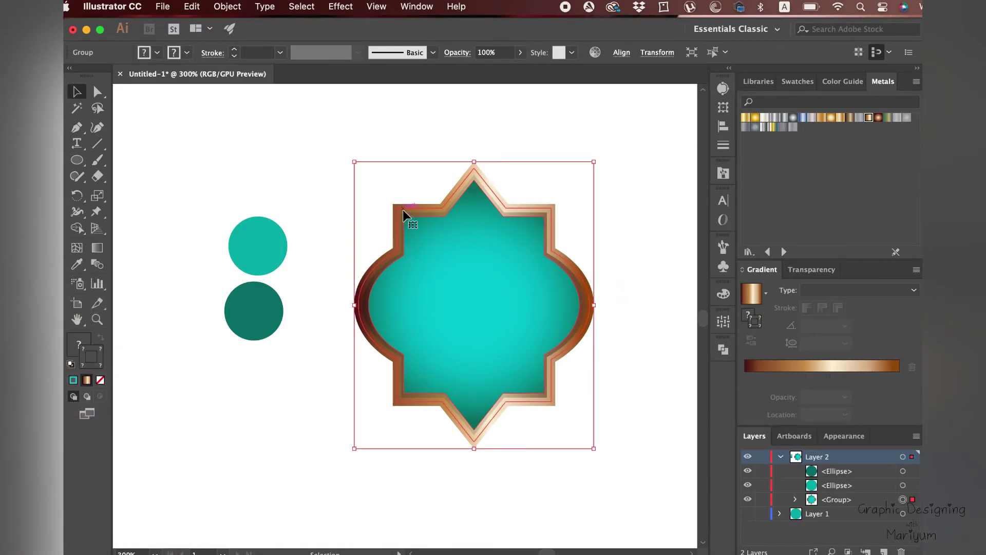
- Make a new pattern swatch from the lantern via Pattern Options
click(724, 322)
click(702, 271)
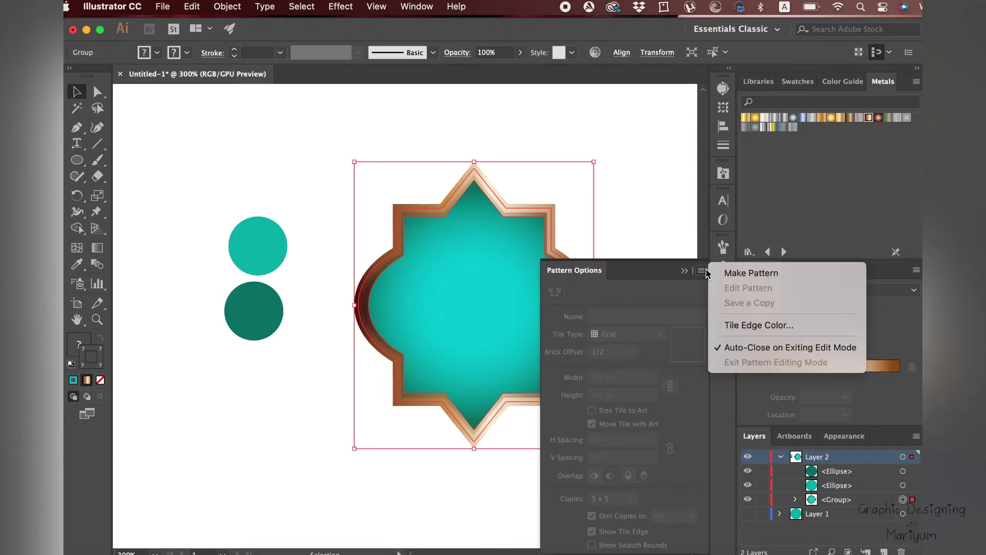
click(750, 275)
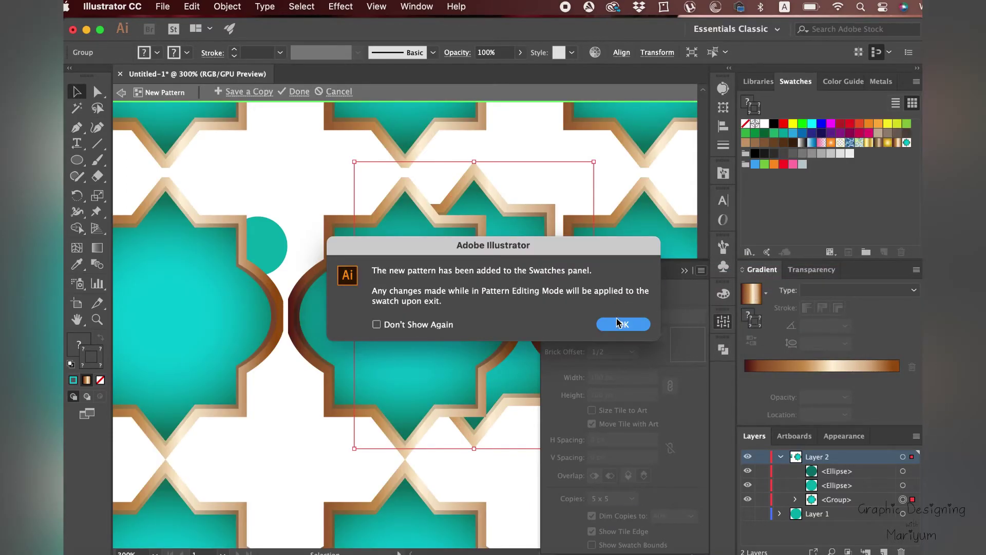
click(627, 325)
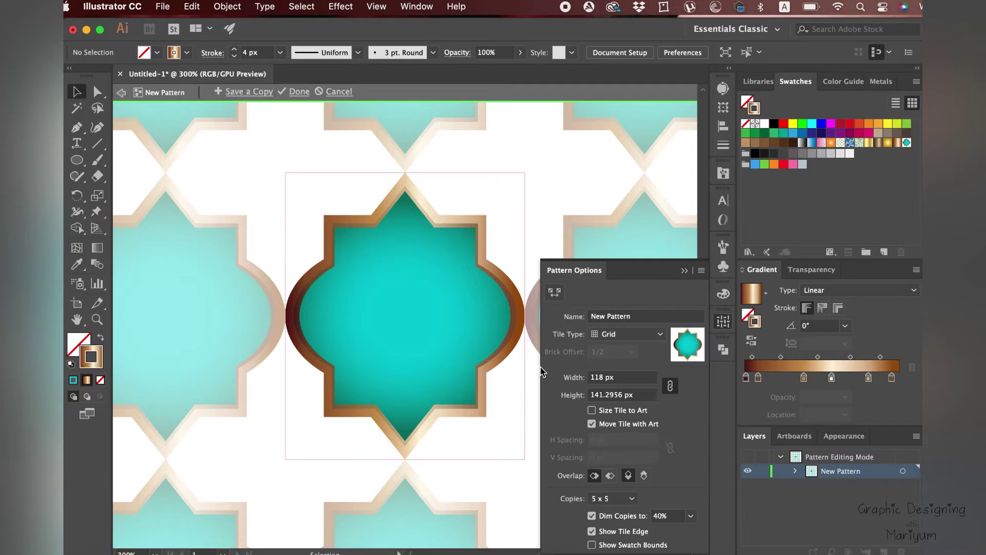
- Set the pattern tile type to Hex by Column with 121 px width and finish editing
click(664, 338)
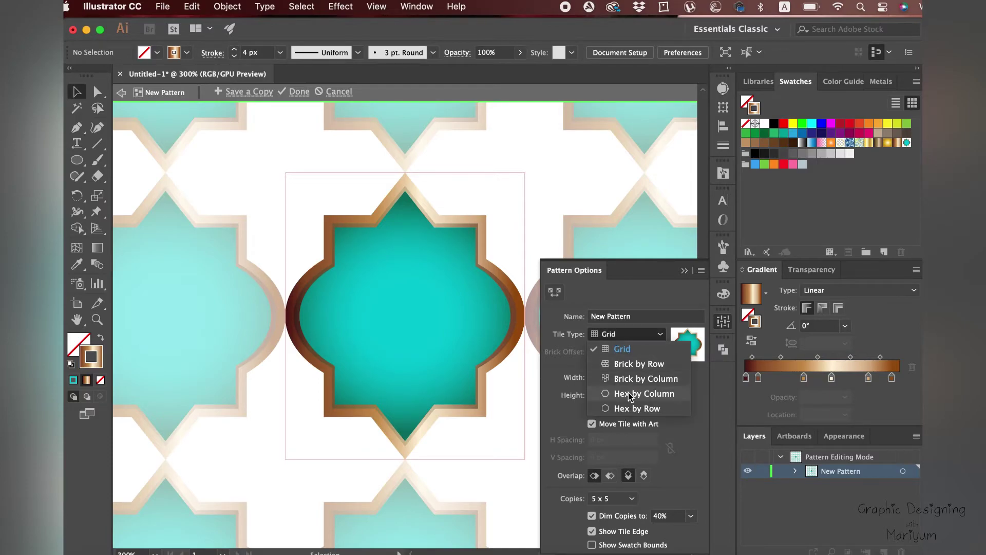
click(629, 401)
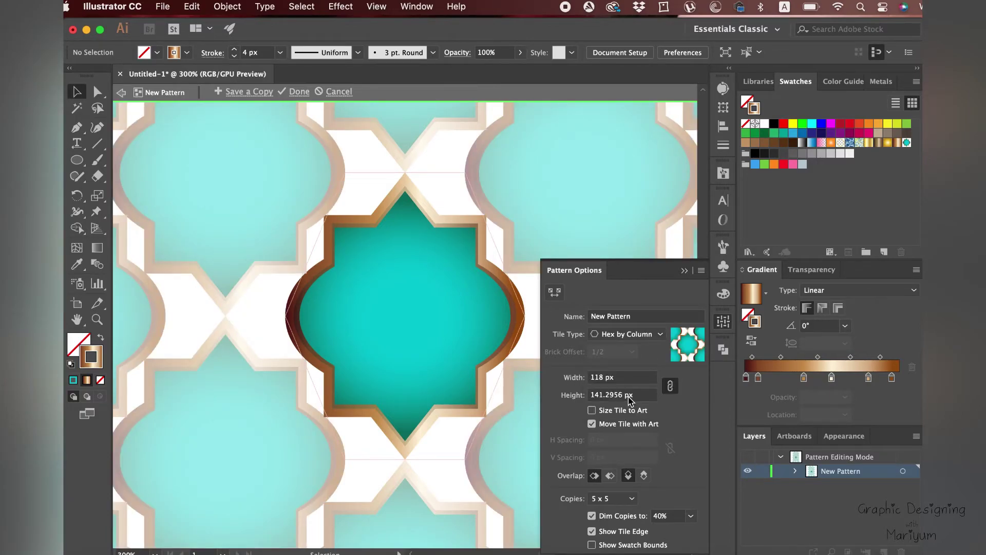
click(609, 378)
text(121)
key(Return)
click(685, 271)
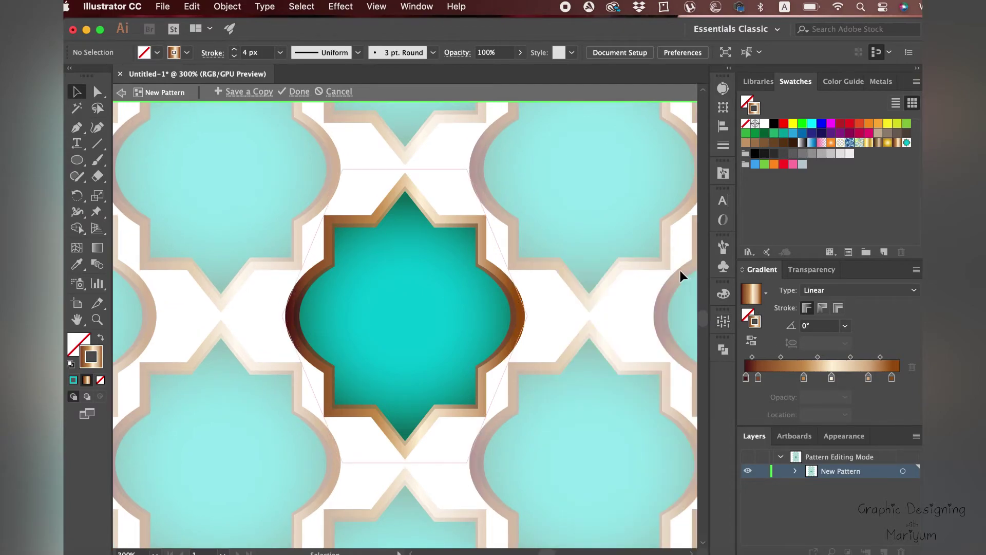
click(298, 93)
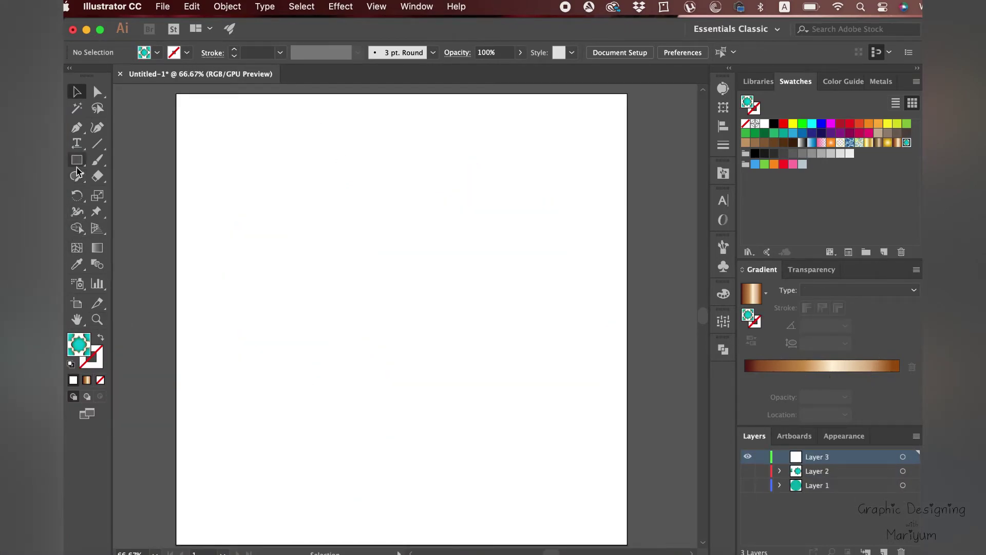
- Draw a rectangle covering the whole artboard filled with the teal lantern pattern
click(77, 160)
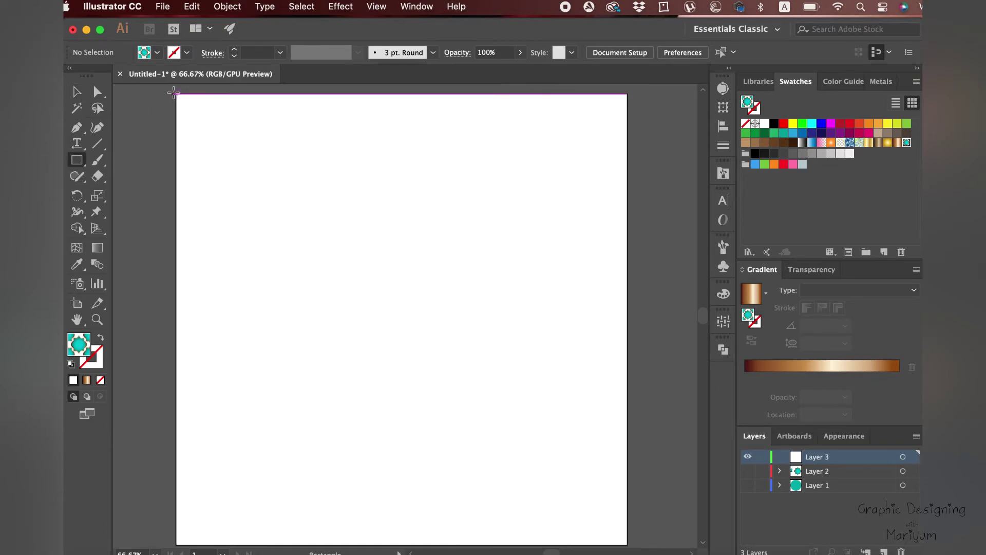
drag(181, 98, 627, 544)
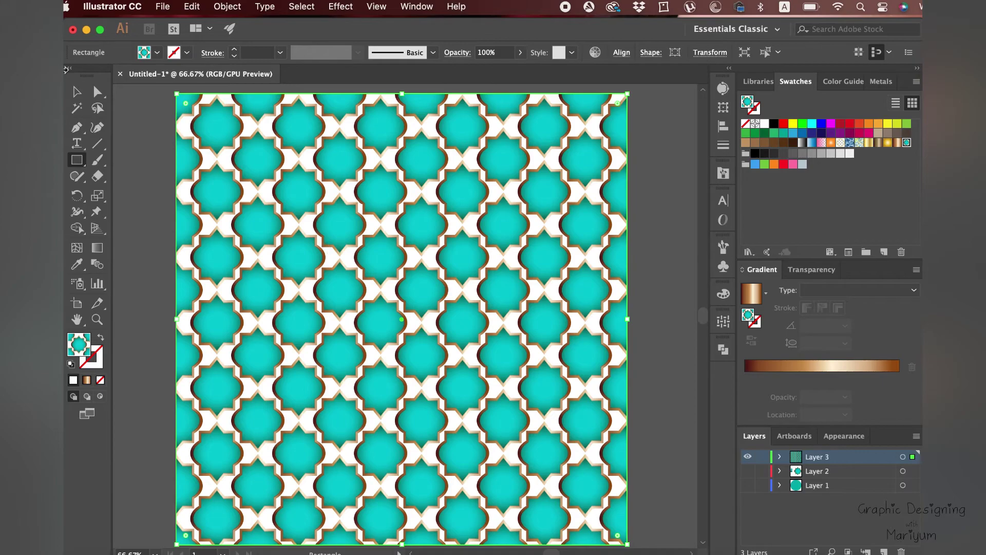
click(76, 92)
key(super+shift+a)
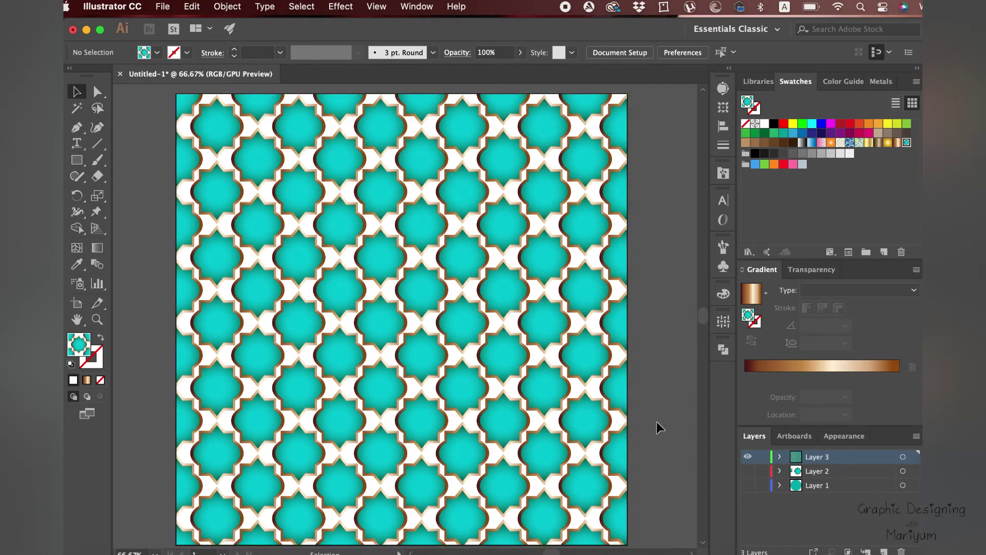
click(533, 380)
- Give the Layer 3 rectangle beneath the pattern a gold linear gradient, temporarily hiding the pattern rectangle
key(a)
key(v)
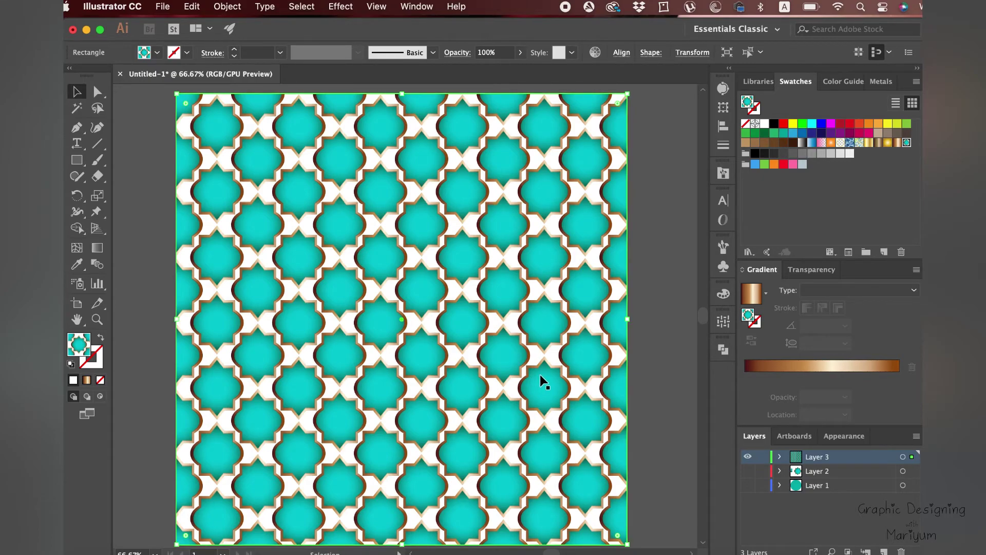
click(780, 457)
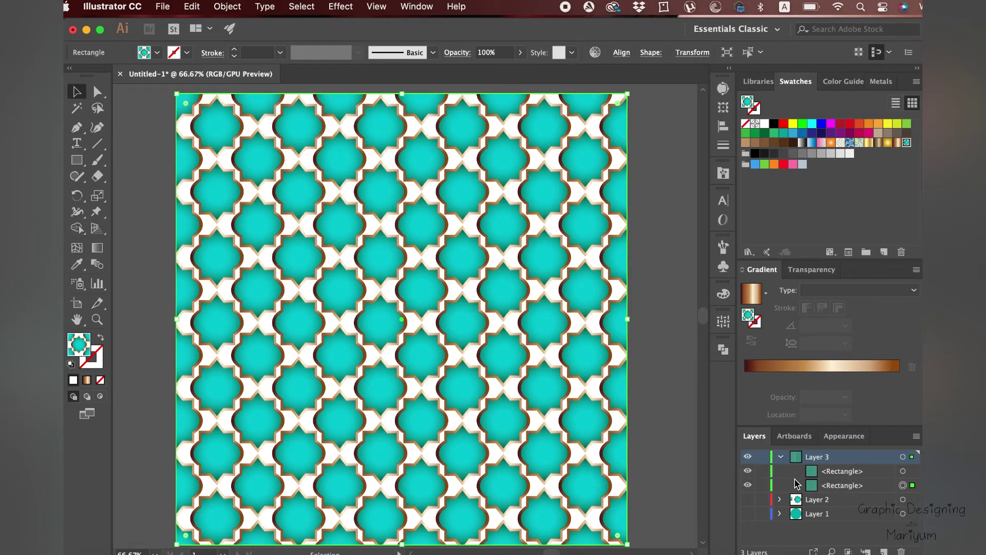
click(748, 471)
click(834, 486)
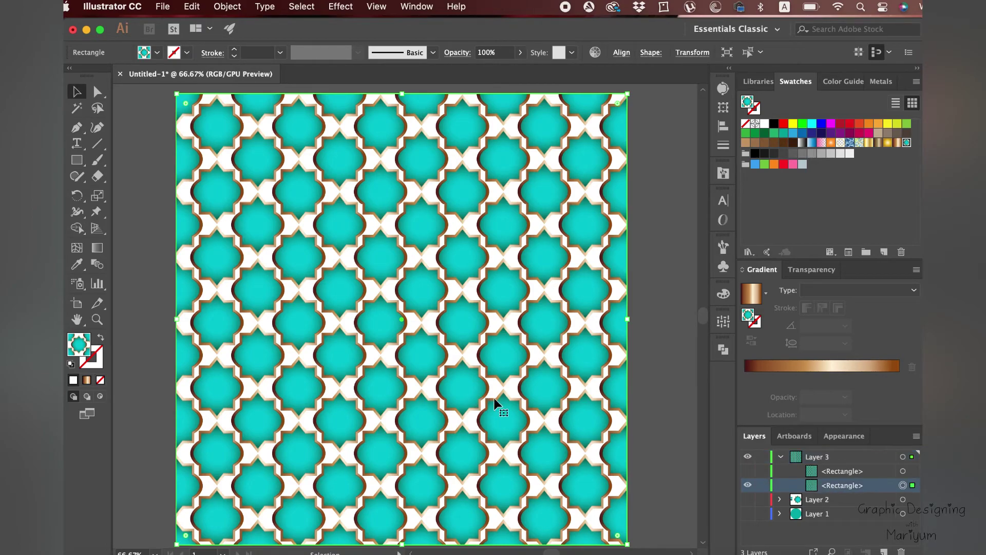
click(889, 146)
click(879, 147)
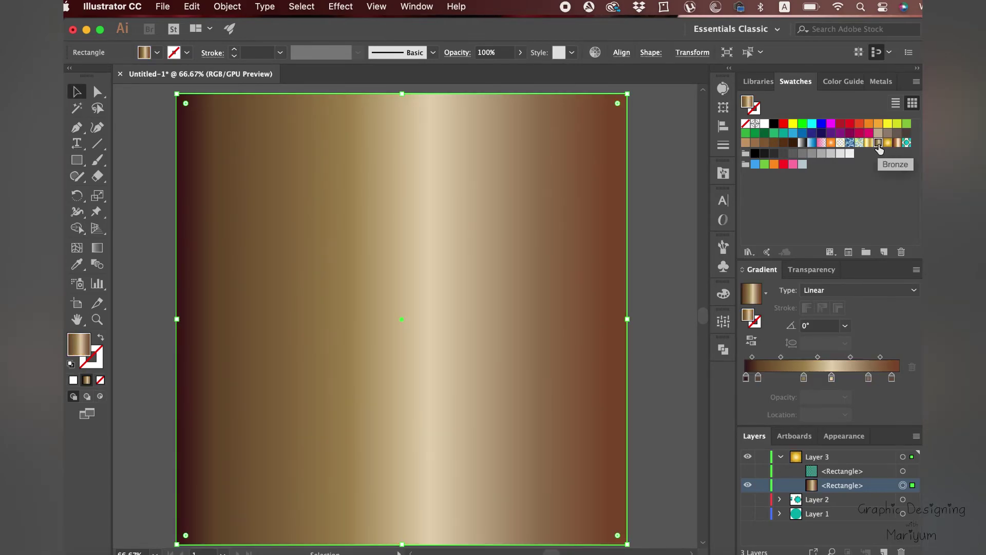
click(869, 142)
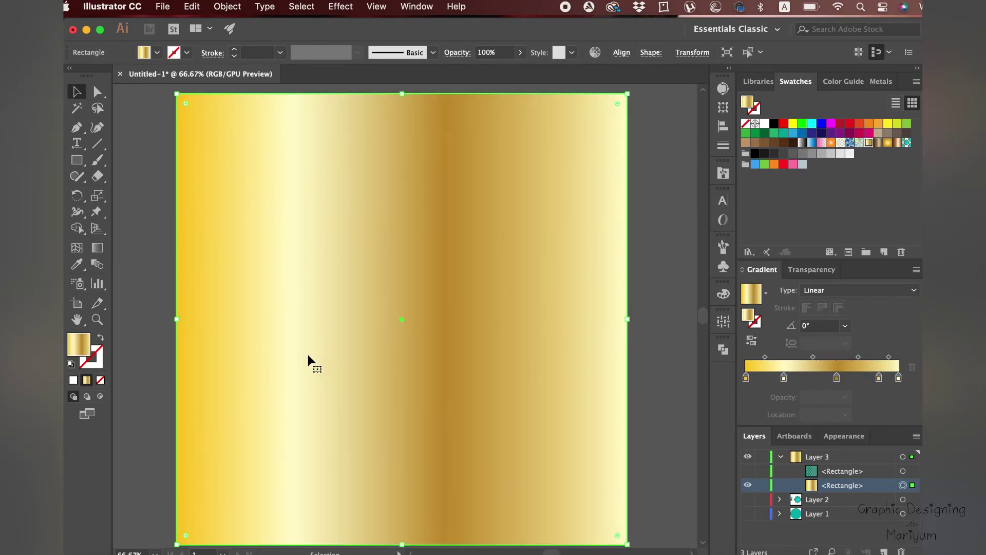
click(748, 471)
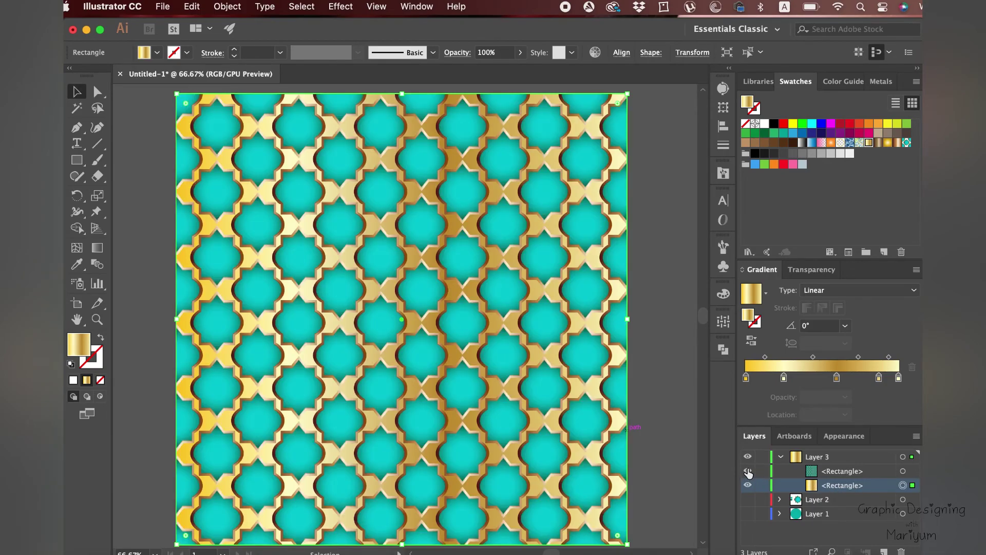
click(150, 249)
- Zoom the view to 150% on the finished lattice pattern
click(98, 319)
click(413, 313)
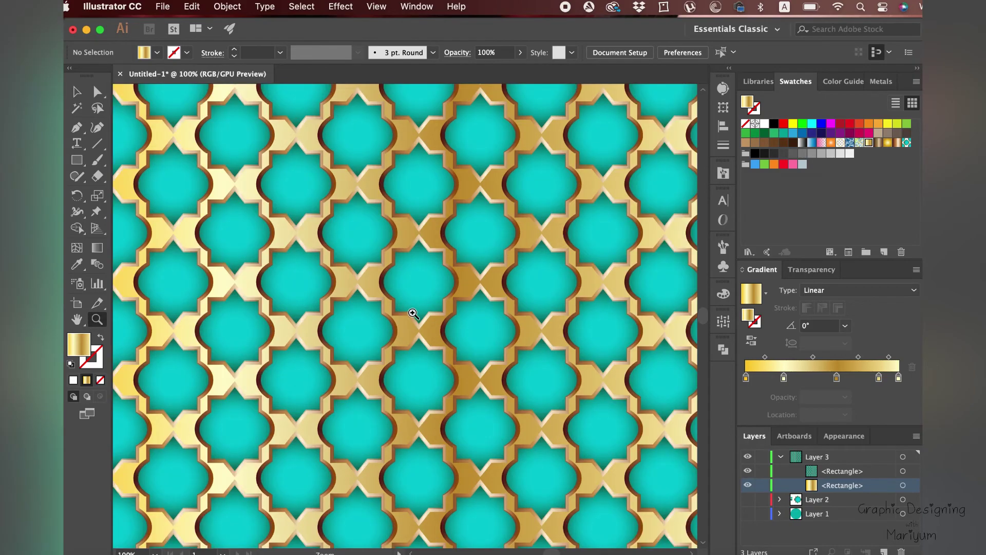
scroll(466, 345, down, 1)
scroll(466, 345, up, 4)
click(398, 283)
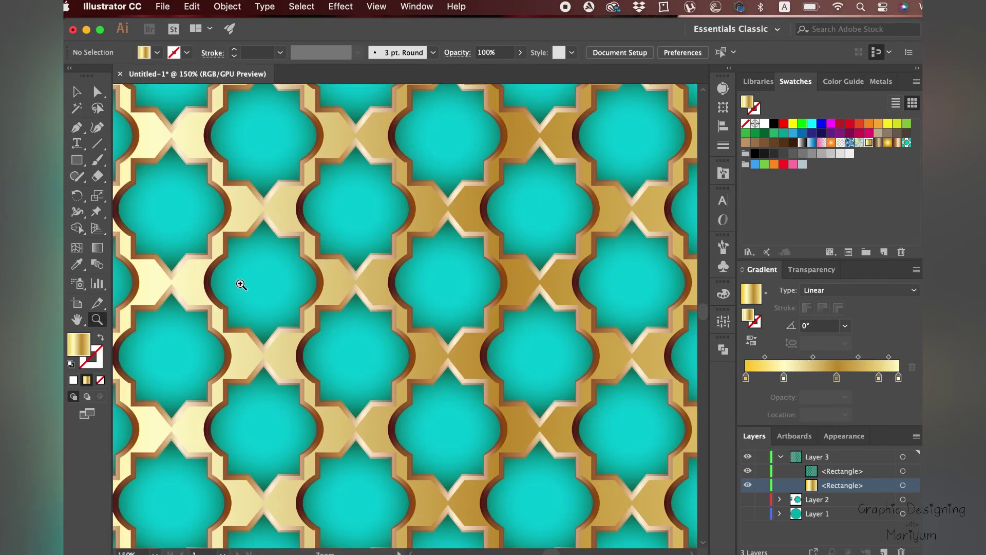
scroll(461, 345, down, 5)
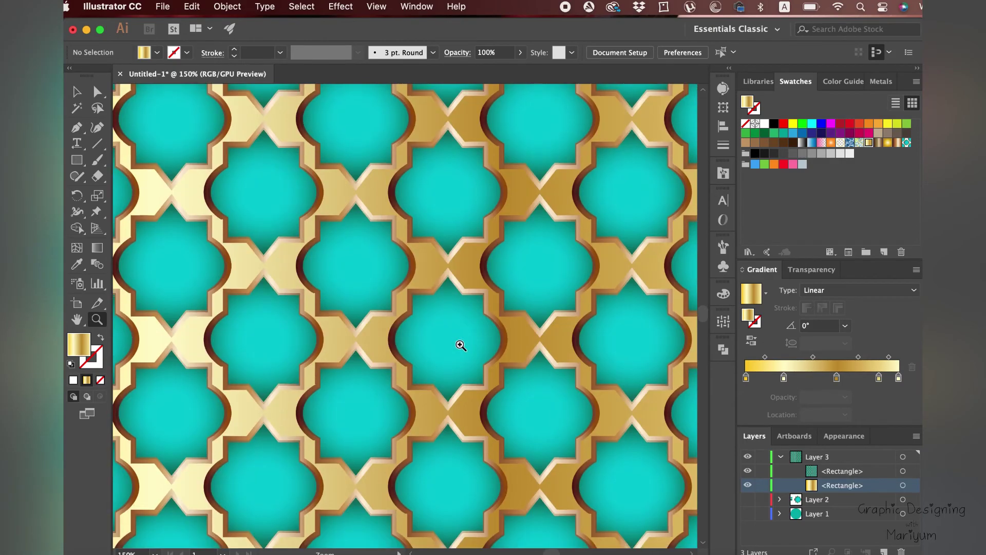
scroll(461, 345, down, 10)
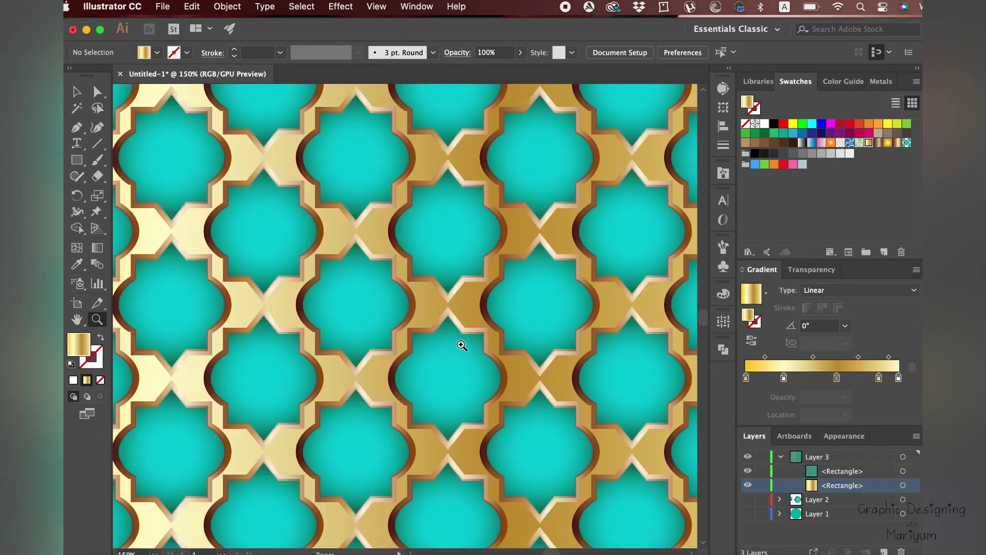
scroll(462, 346, down, 5)
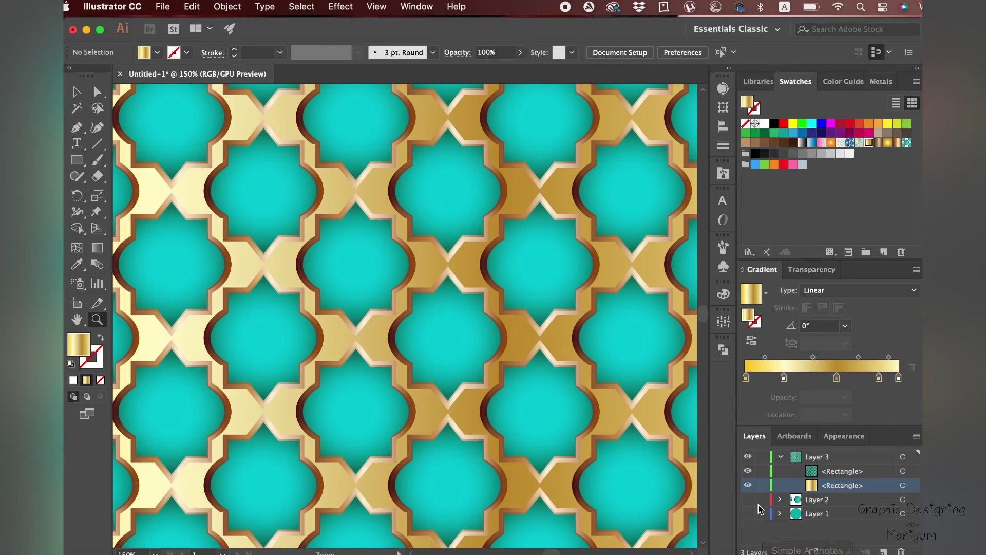
- Compare the pattern with the gold background hidden and shown, then duplicate that rectangle in place
click(747, 485)
click(747, 485)
click(748, 485)
click(748, 485)
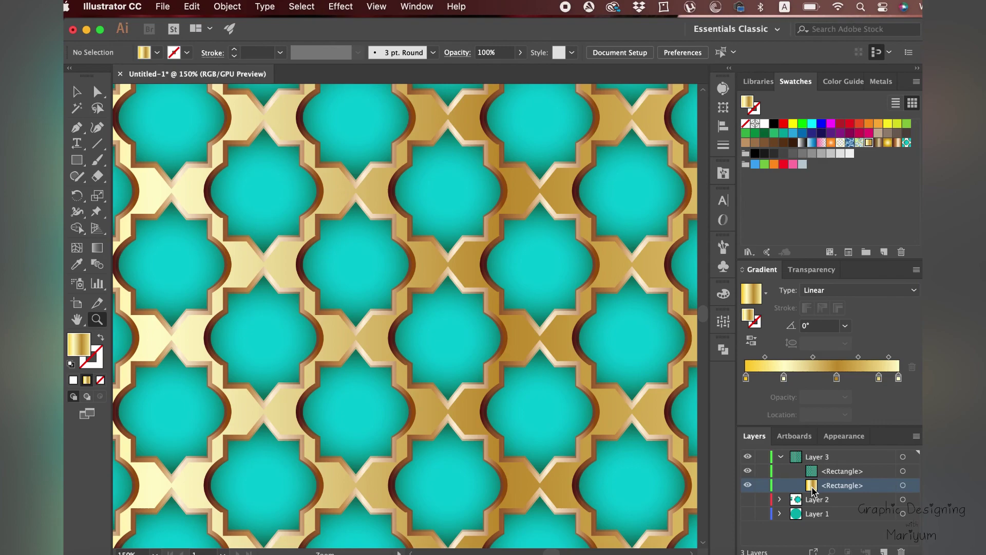
click(903, 486)
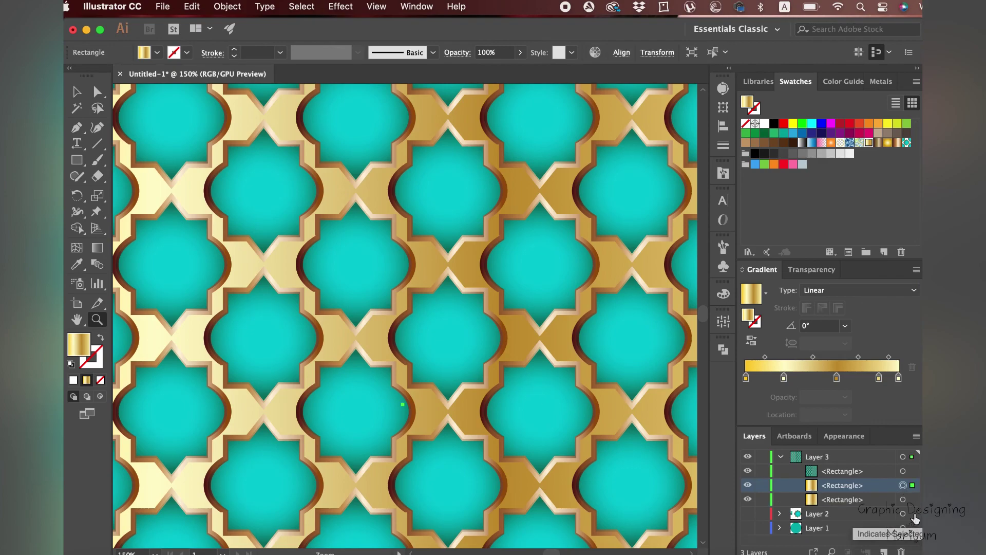
key(super+f)
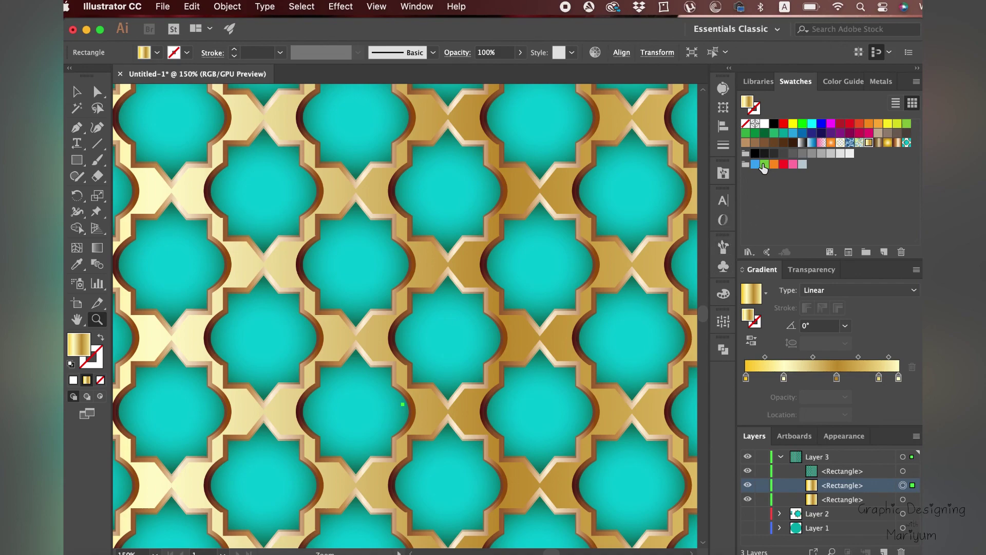